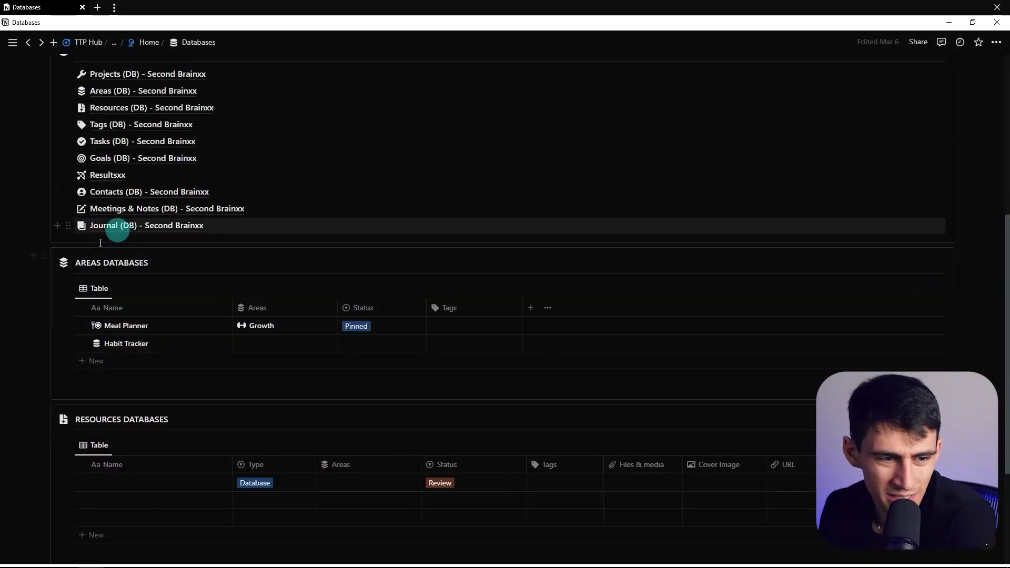
Open the Habit Tracker page from the Areas databases in full view and change its icon to the checkmark badge
left_click(205, 343)
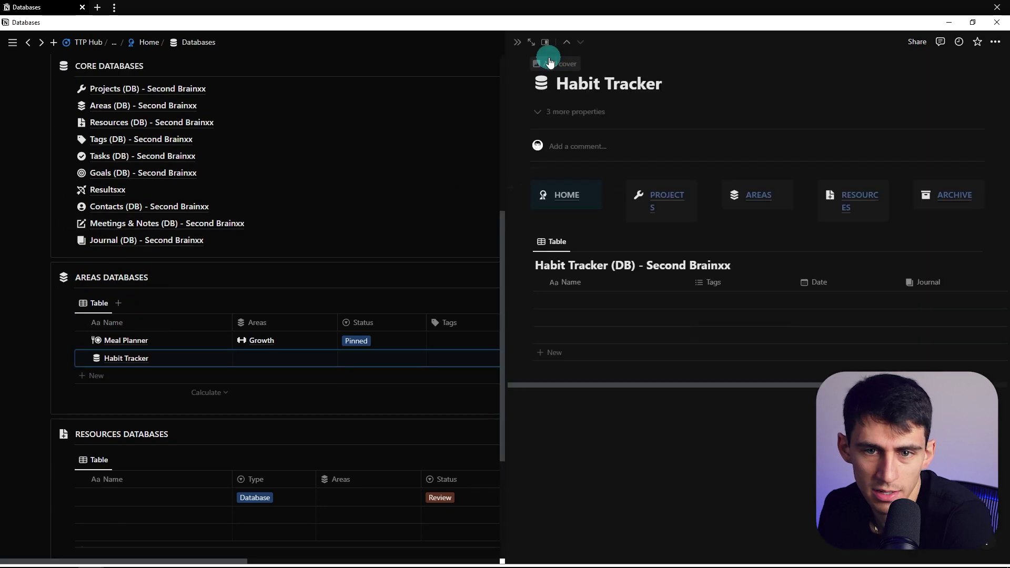
left_click(532, 42)
left_click(72, 125)
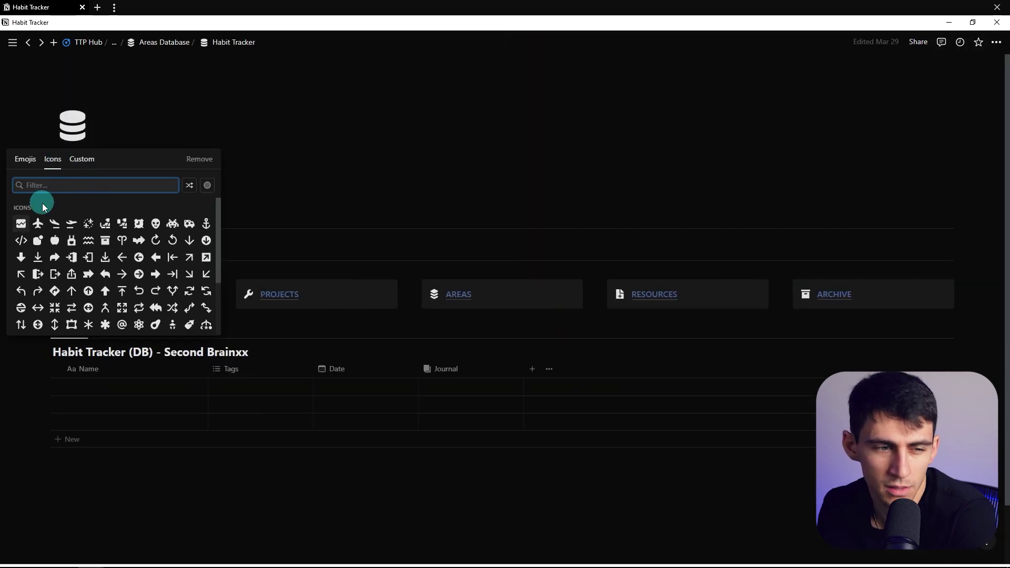
type("check")
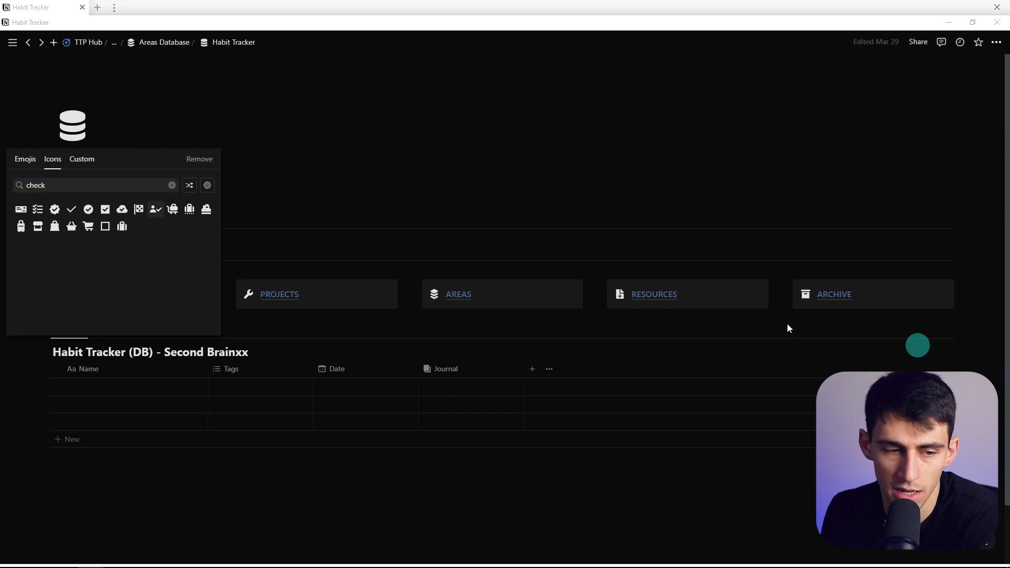
left_click(54, 210)
left_click(22, 227)
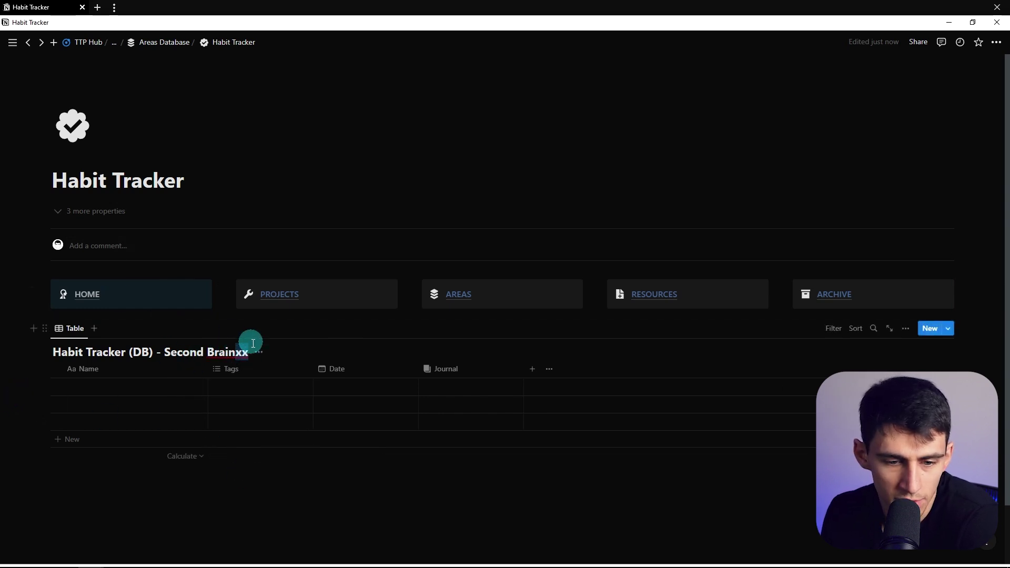
Hide the table's database title and insert a link to the Habit Tracker page above the table
left_click(263, 360)
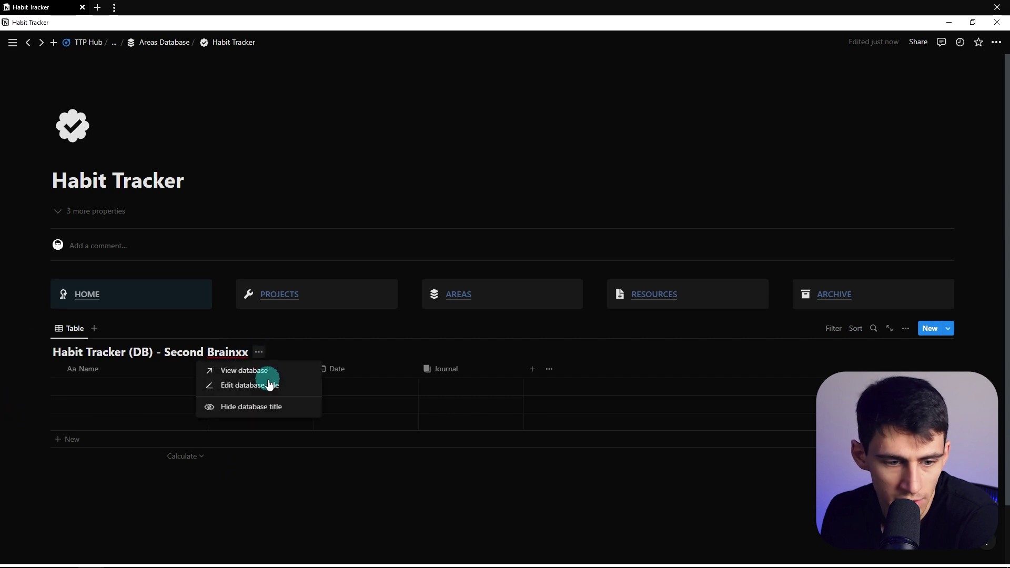
left_click(255, 406)
left_click(313, 511)
key("alt+shift+l")
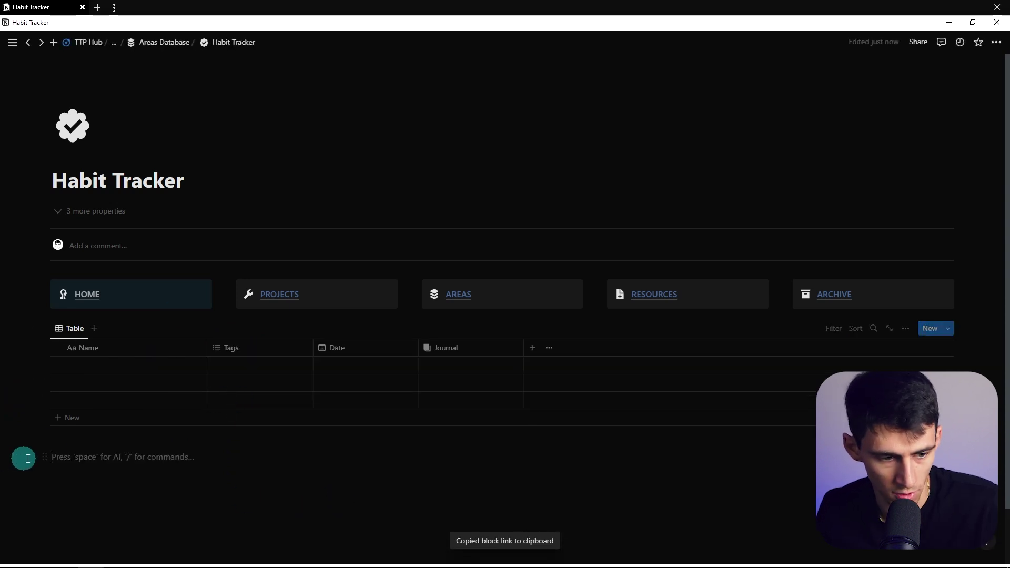
left_click_drag(43, 456, 80, 327)
left_click(81, 327)
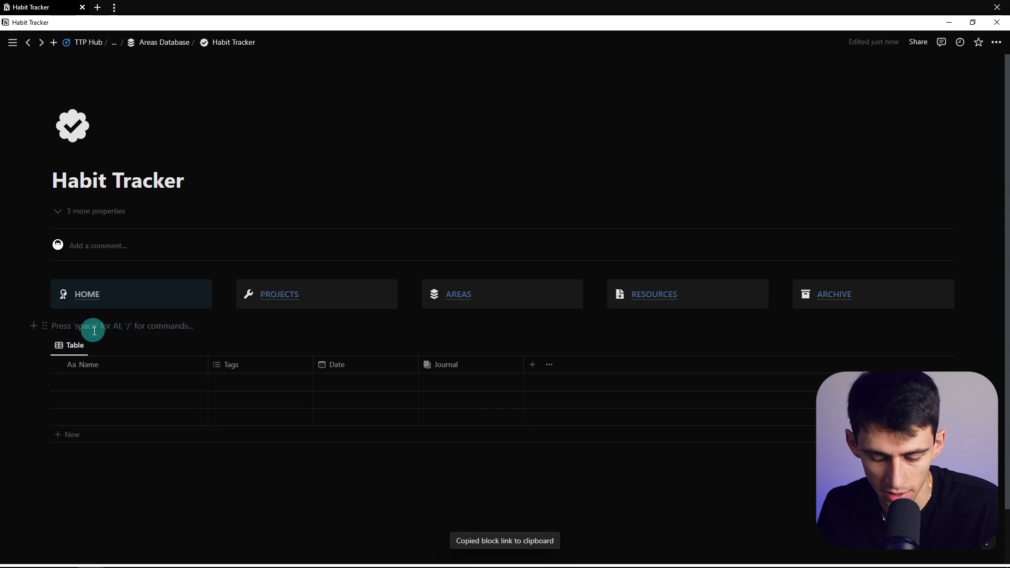
key("Return")
key("ctrl+v")
left_click(437, 377)
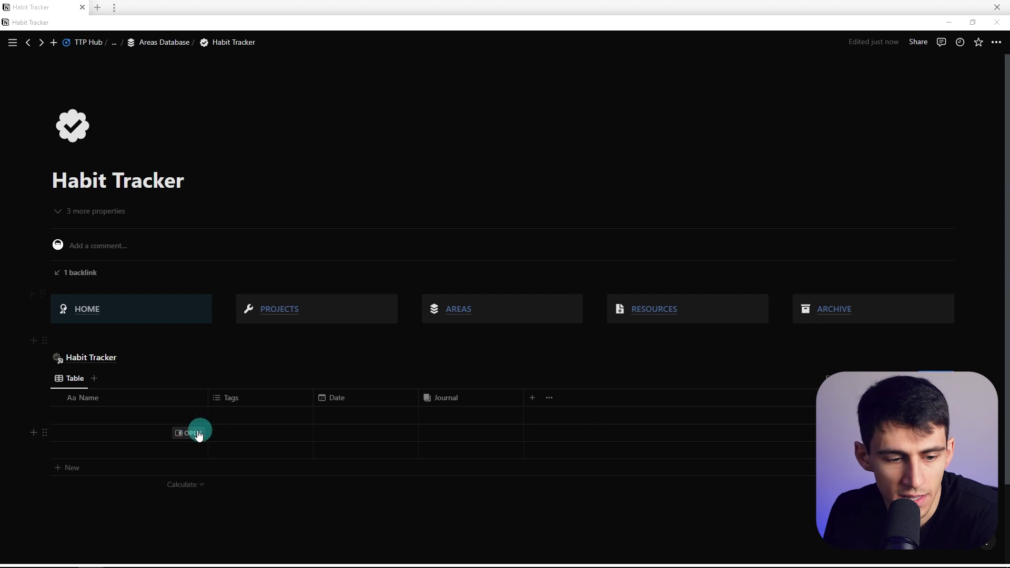
Open the first entry of the habit table in side view and delete the two empty rows below it
left_click(189, 415)
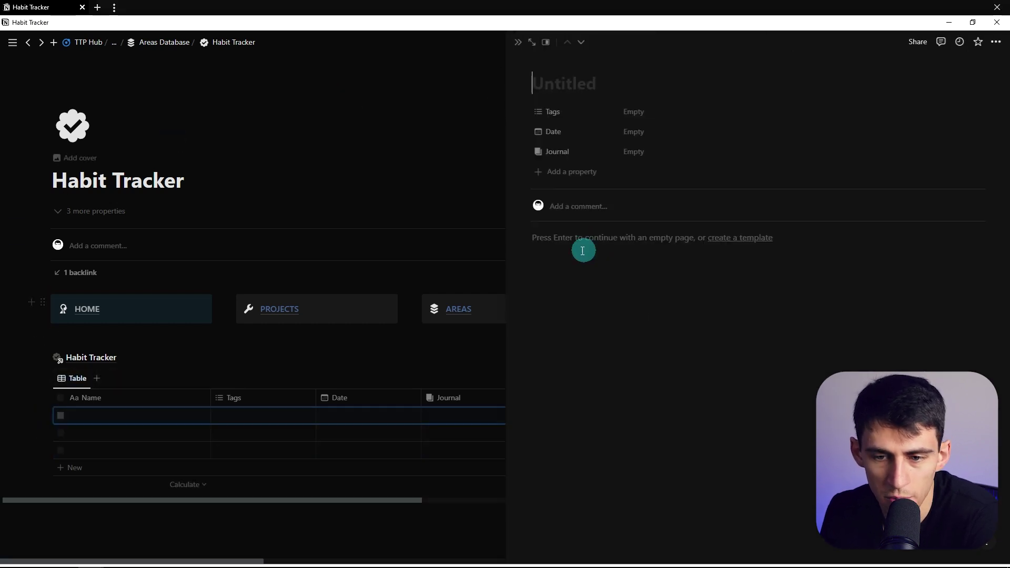
left_click_drag(125, 432, 128, 453)
key("Delete")
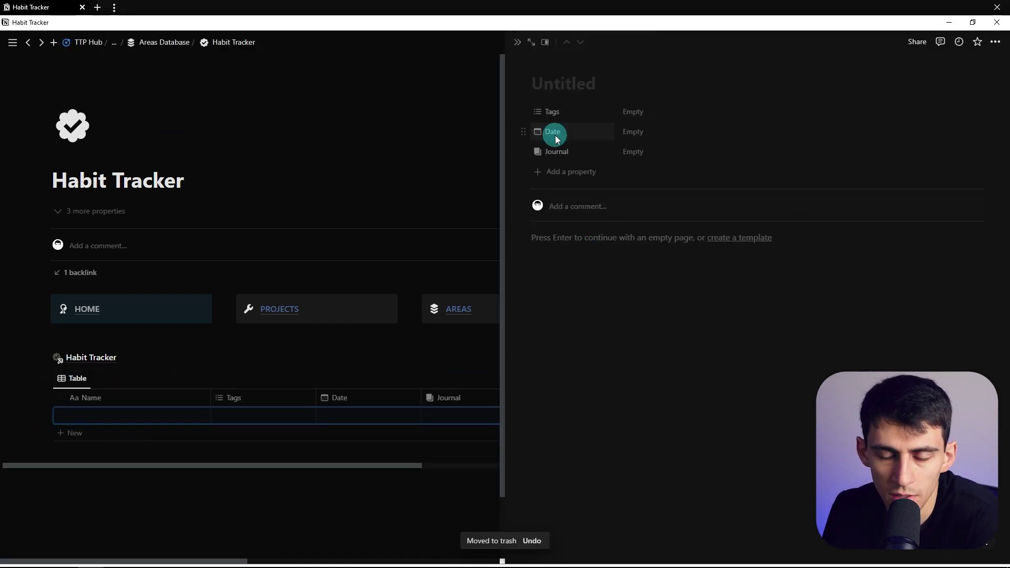
Delete the Tags property from the habit entry
left_click(553, 133)
left_click(565, 129)
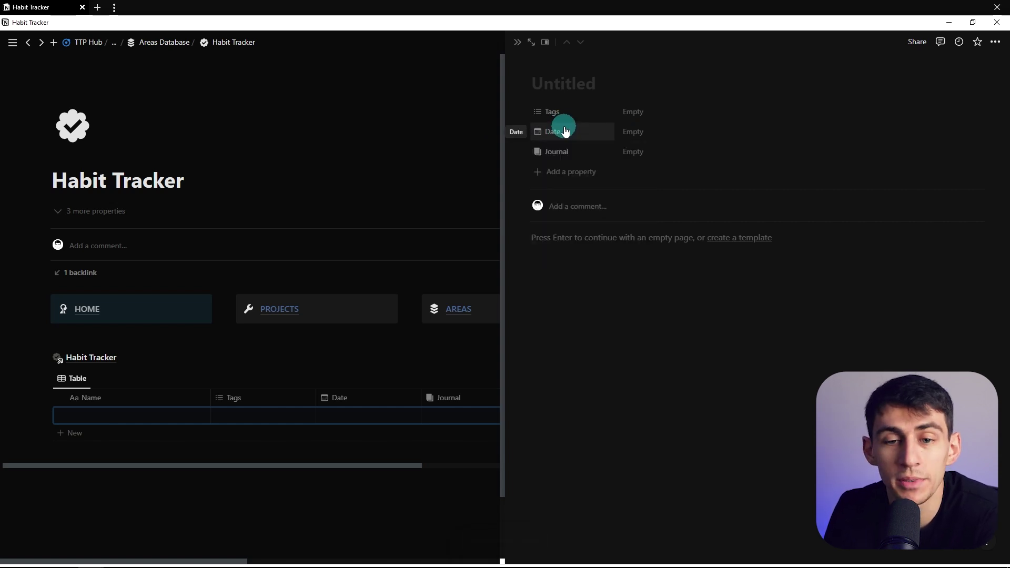
left_click(542, 112)
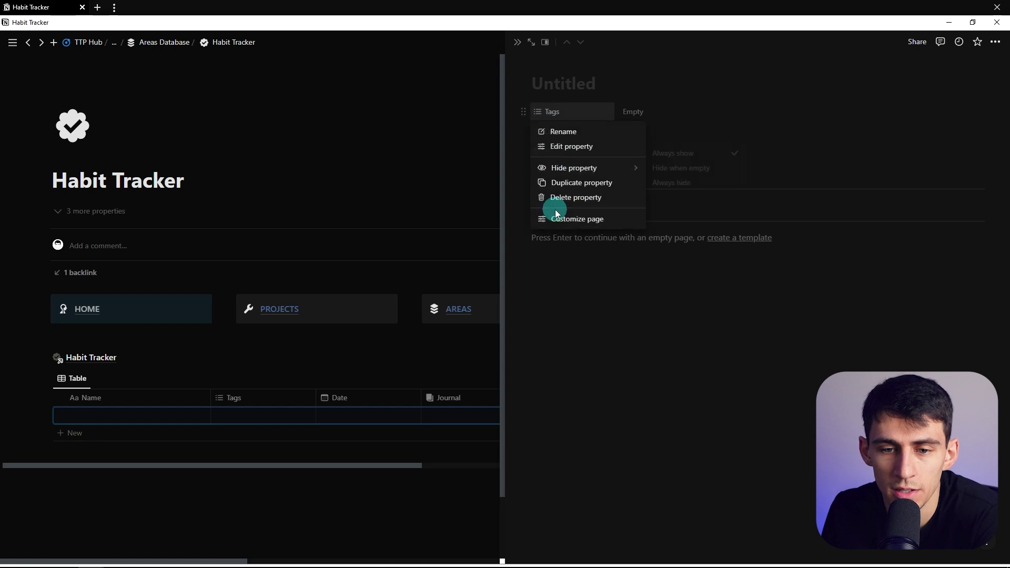
left_click(555, 205)
left_click(556, 300)
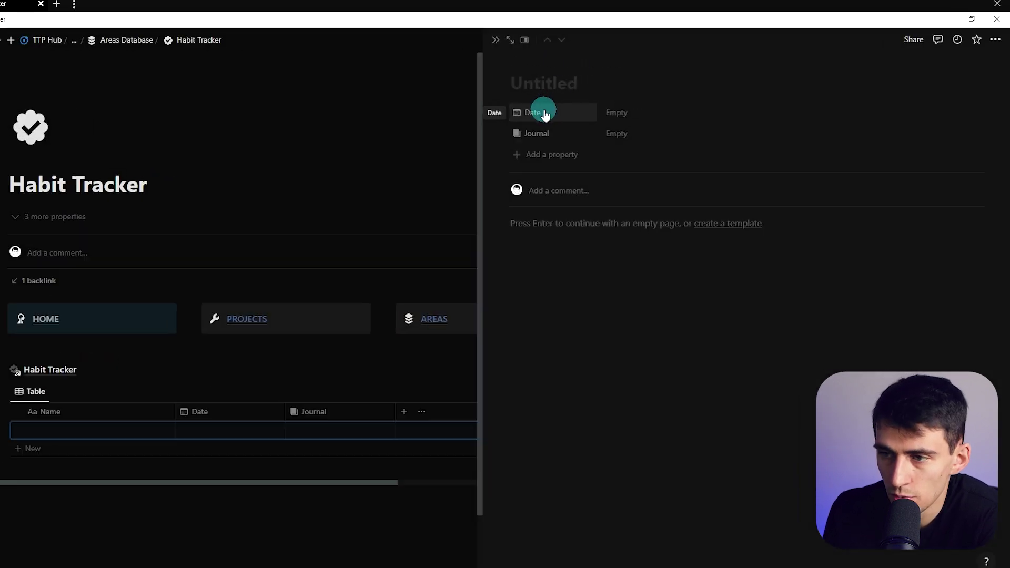
Rename the Date property of the habit entry to Date Override
left_click(557, 112)
left_click(419, 148)
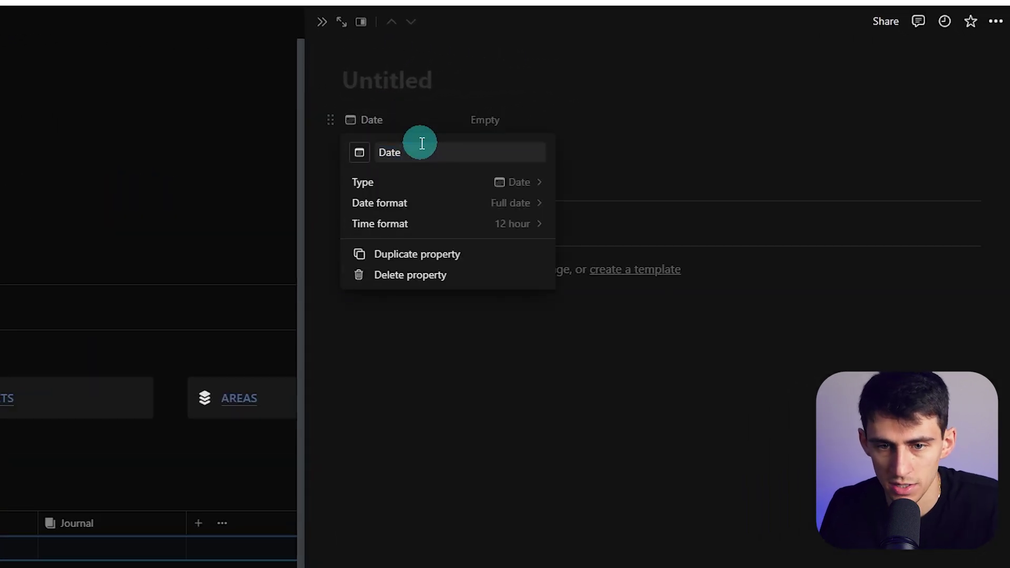
left_click(430, 159)
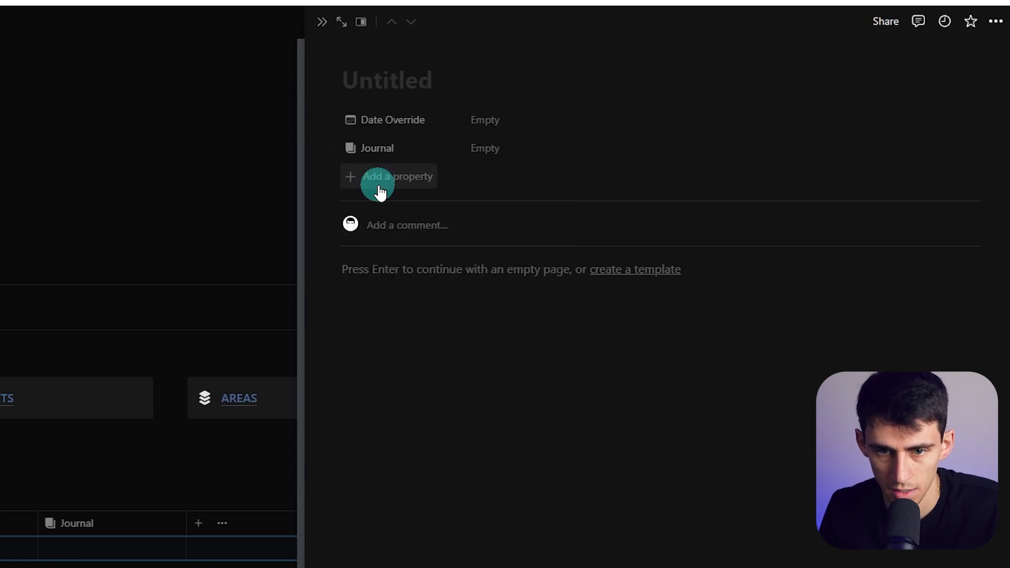
Add a formula property named Date to the habit entry, placed above Date Override
left_click(379, 185)
type("fo")
left_click(428, 274)
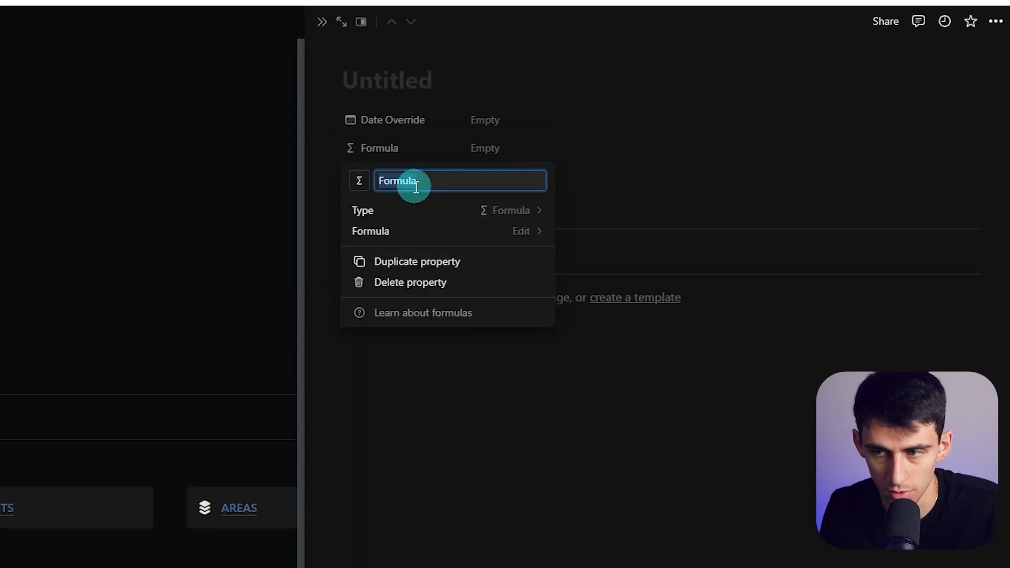
key("Return")
Add a Created time property and move it directly below Date Override
left_click(409, 206)
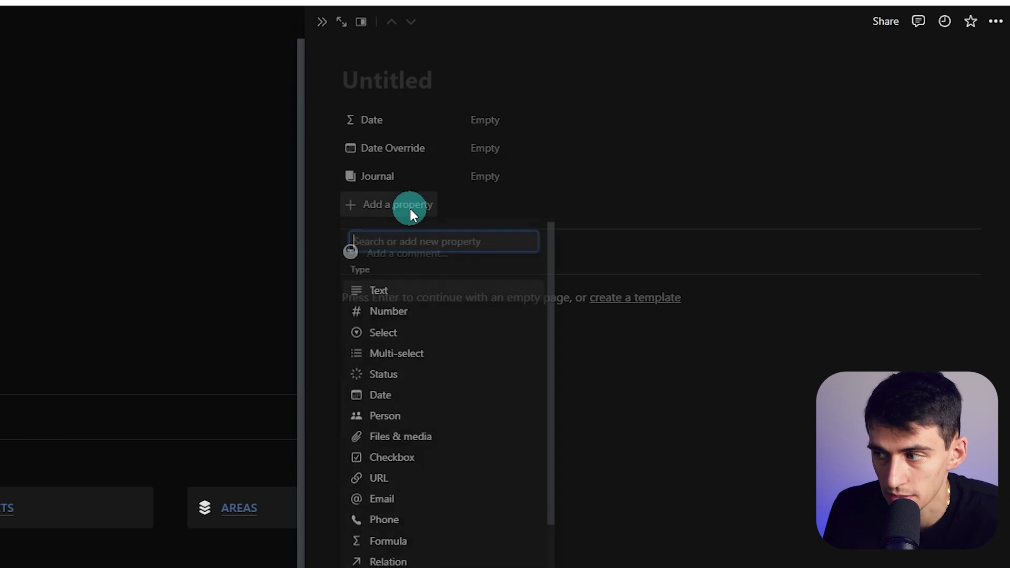
type("crea")
left_click(362, 290)
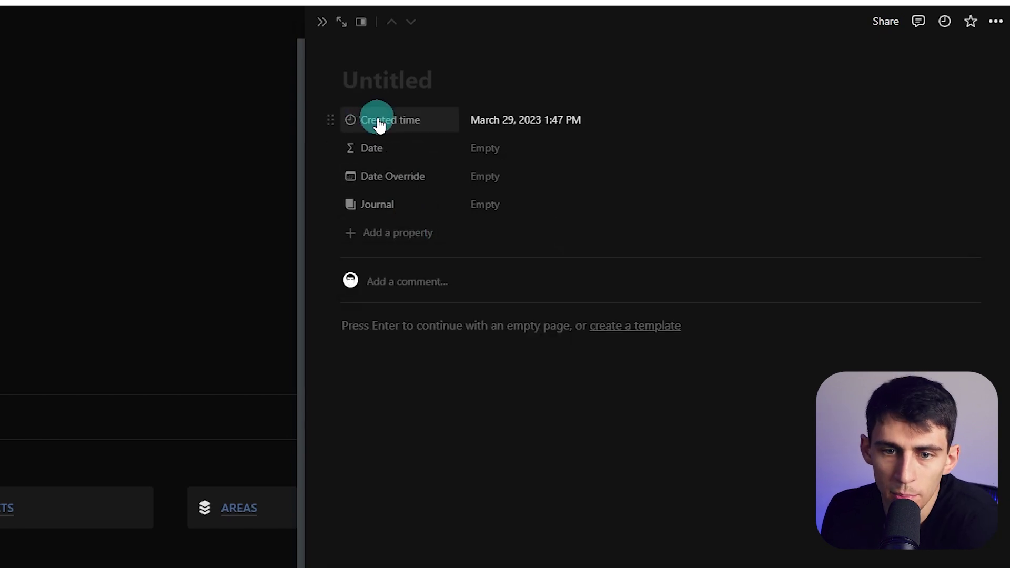
left_click_drag(379, 124, 389, 184)
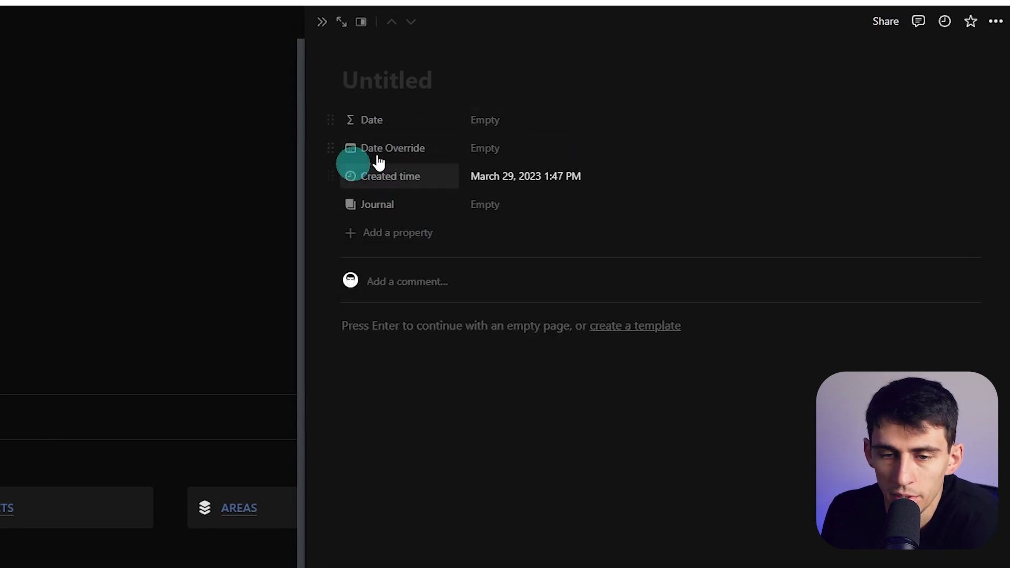
Set the Date property's formula to if(empty(prop("Date Override")) == true, prop("Created time"), prop("Date Override"))
left_click(637, 122)
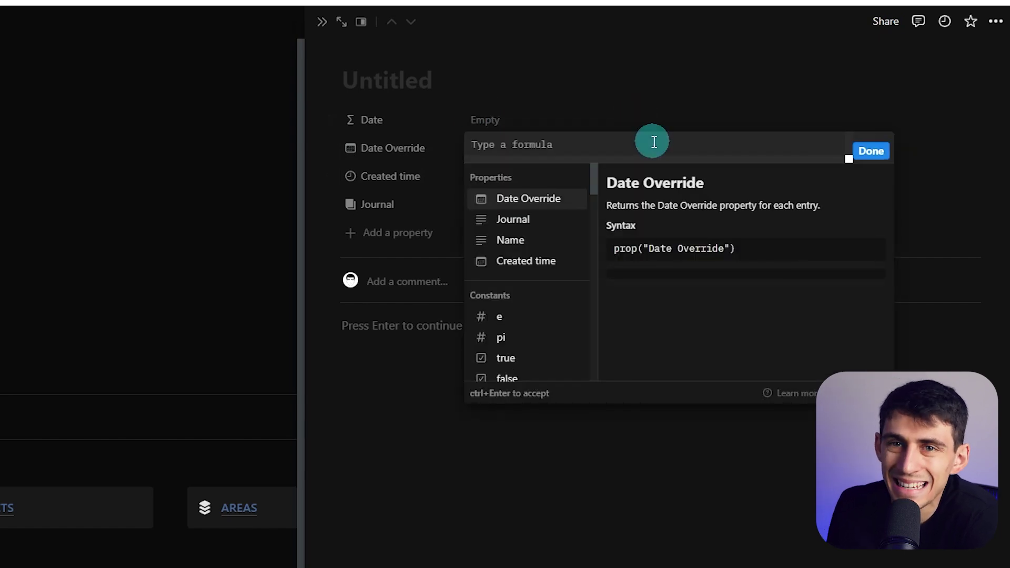
left_click(379, 164)
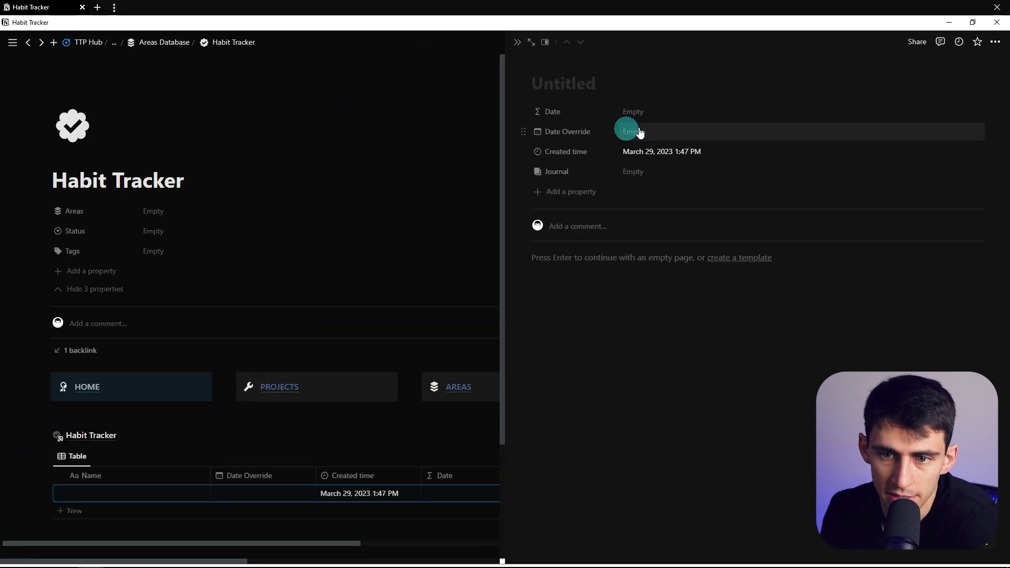
left_click(625, 112)
type("if")
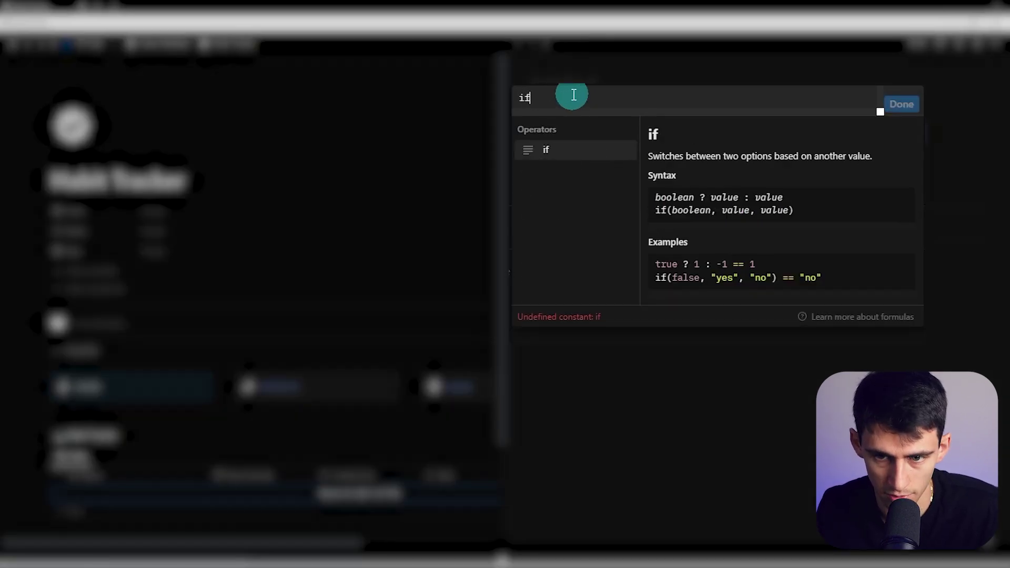
type("(empty(date")
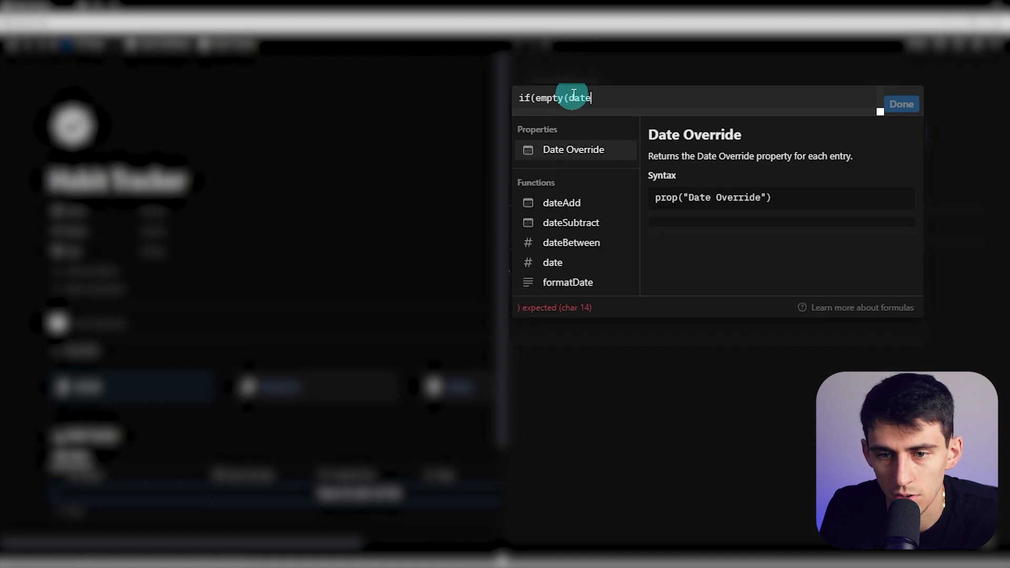
key("Return")
type("== tr")
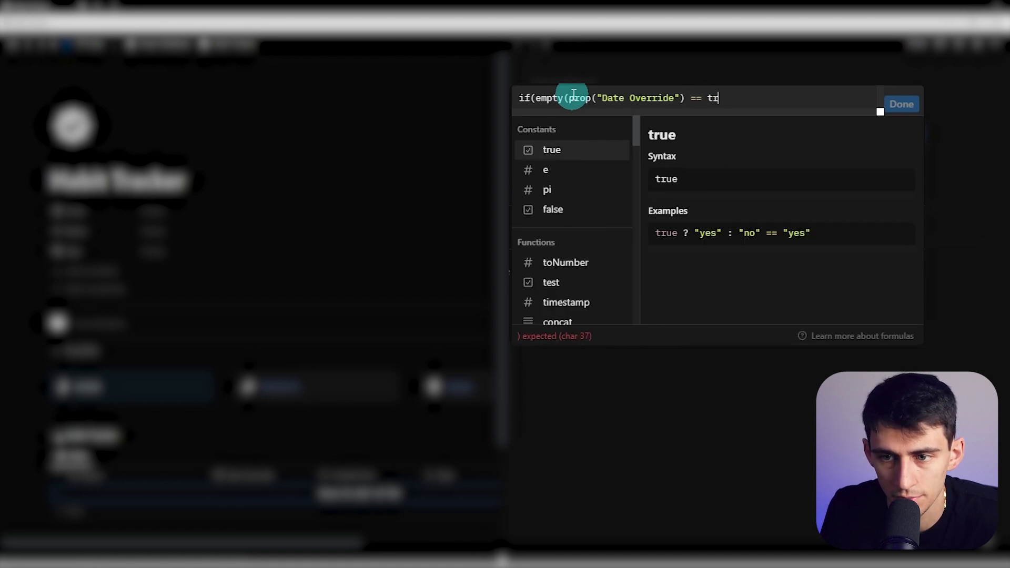
type("ue, crea")
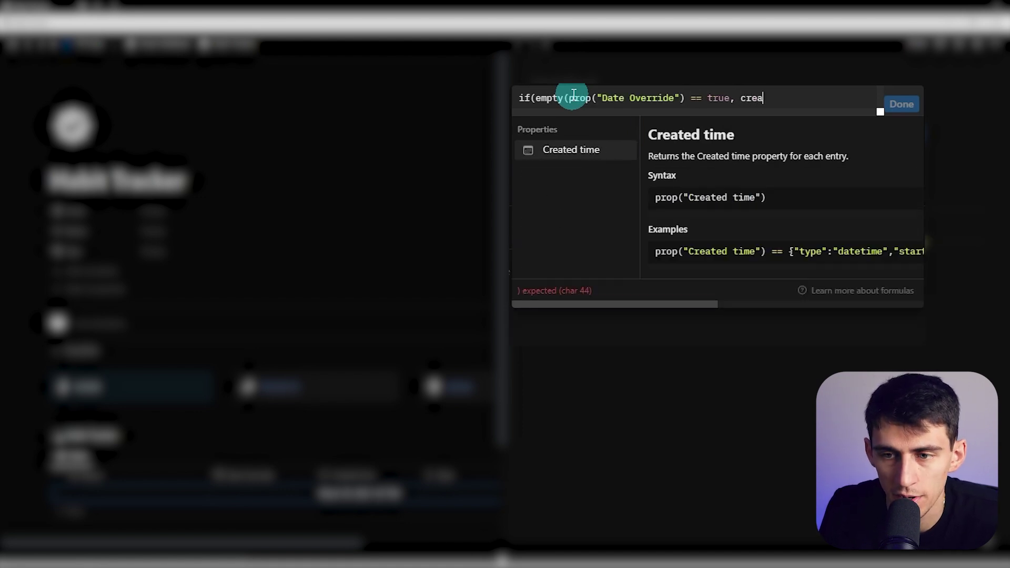
type("t")
key("Return")
type(",")
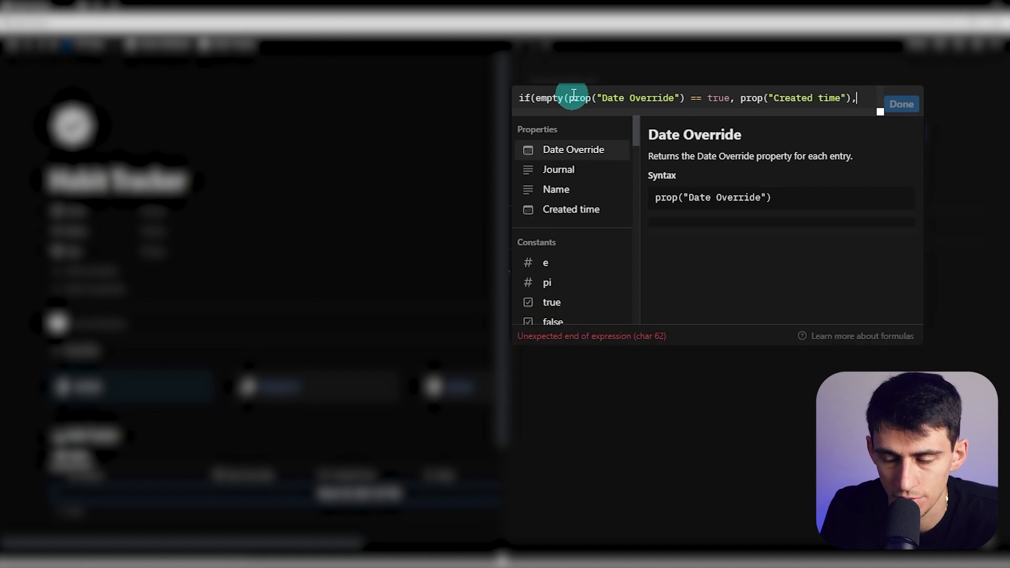
type(" date")
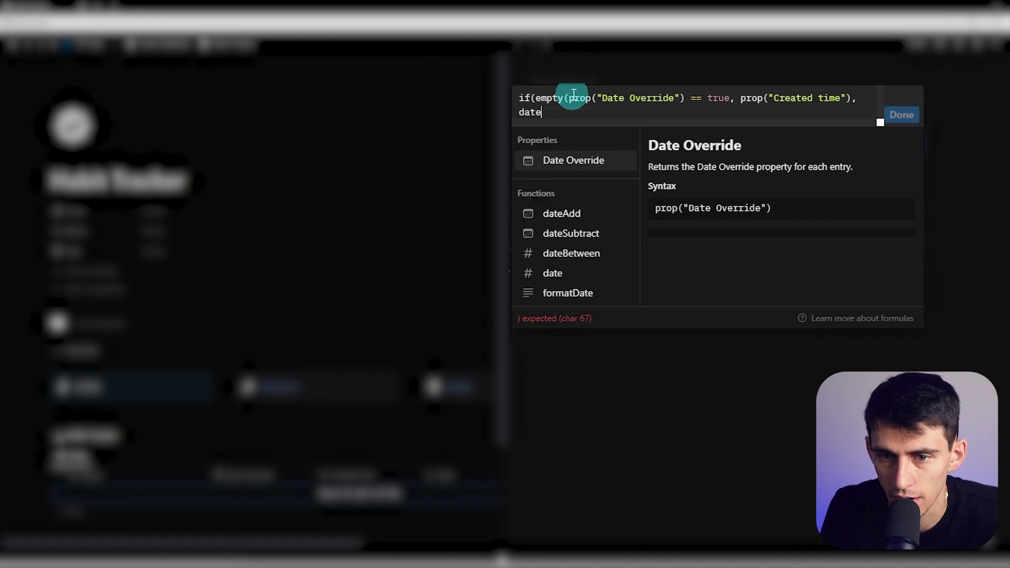
key("Return")
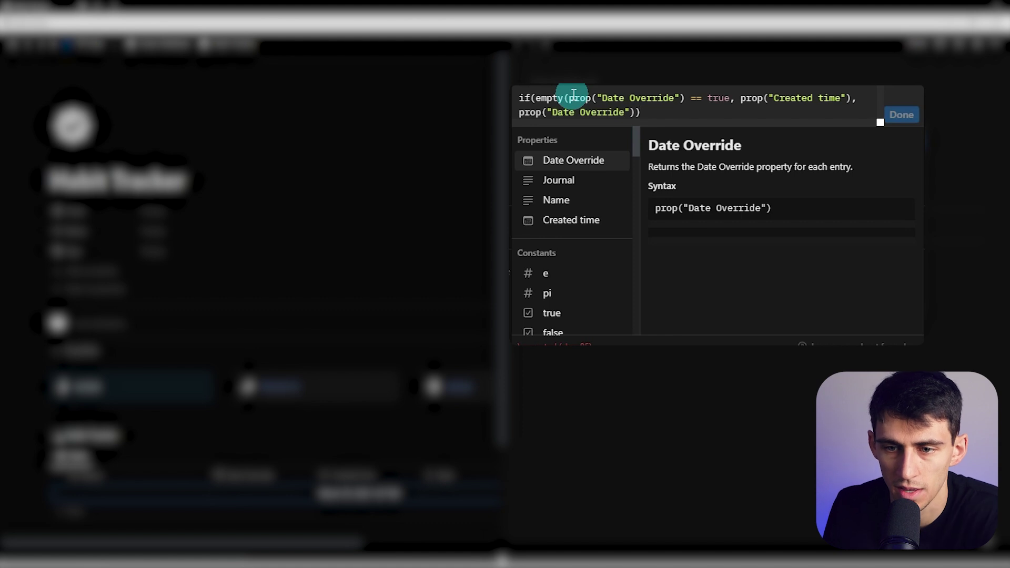
left_click(687, 98)
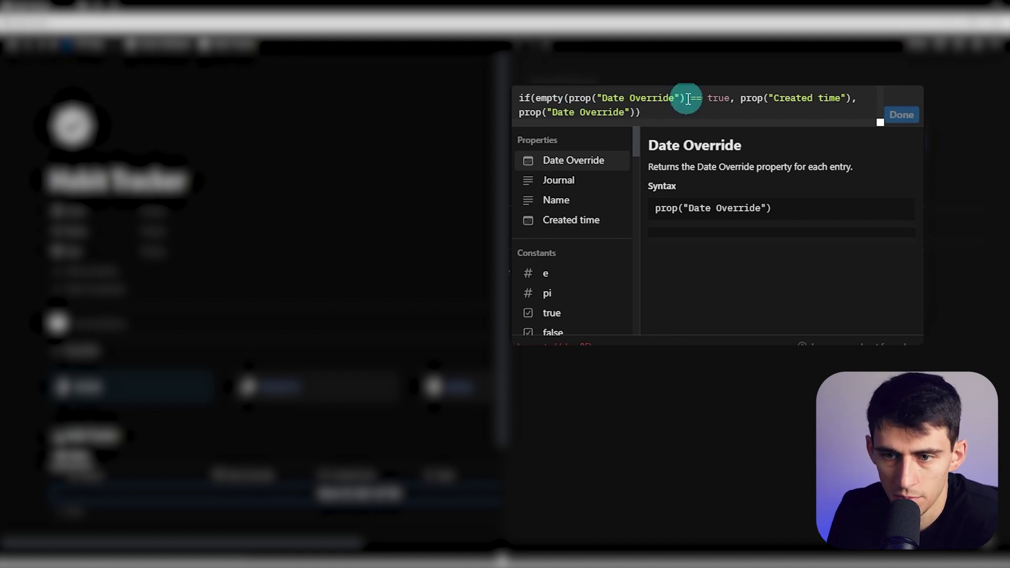
left_click(901, 115)
Rename the Journal relation property to Journal Log
left_click(559, 171)
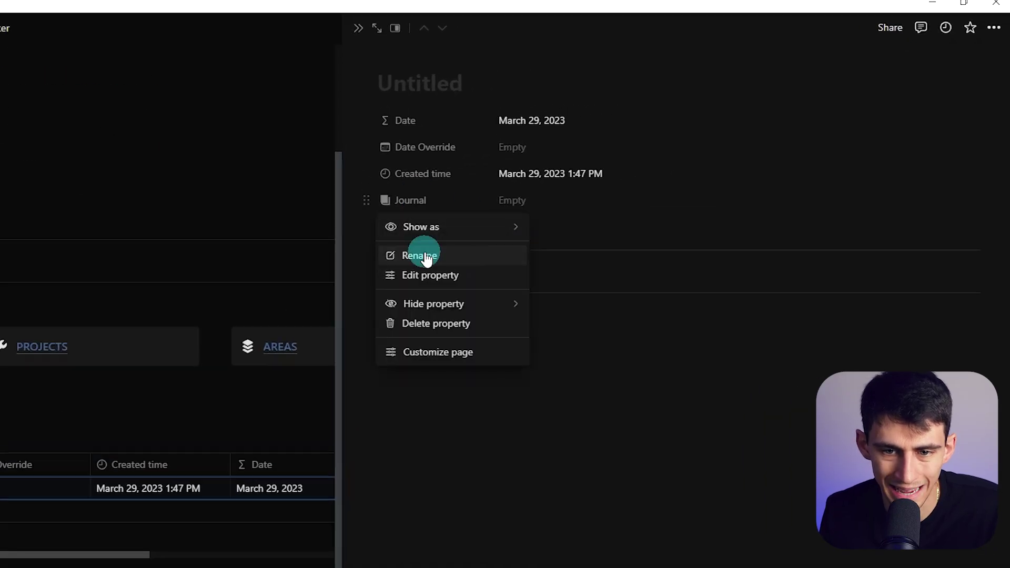
left_click(563, 212)
left_click(478, 232)
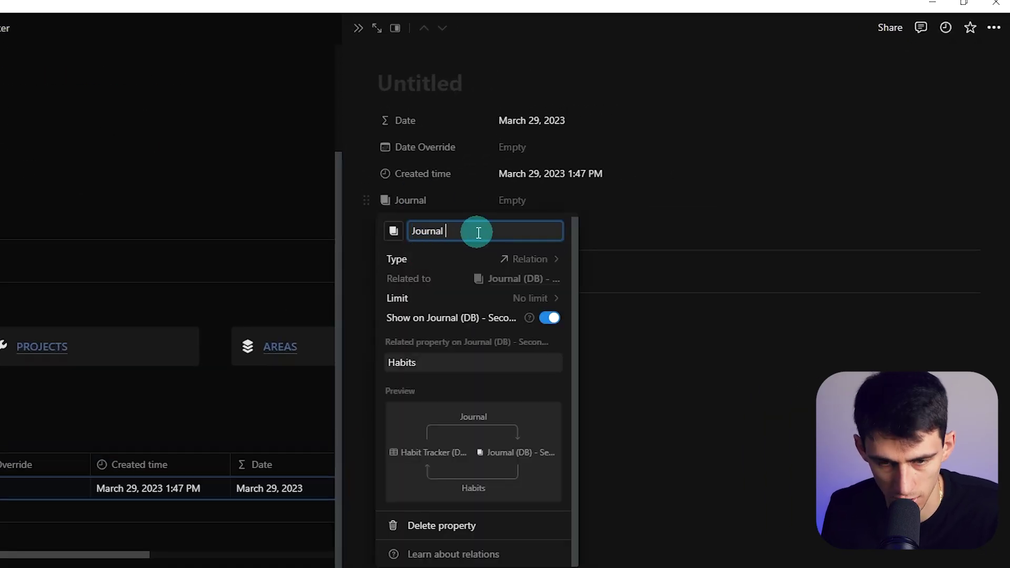
type("Log")
left_click(324, 86)
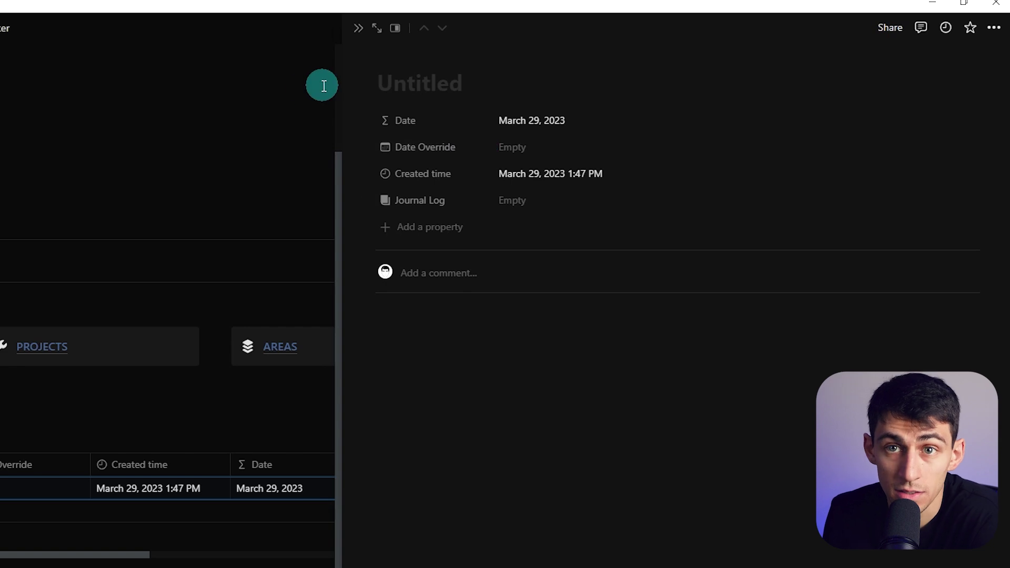
Add a checkbox property to the habit entry and move it directly above Journal Log
left_click(425, 225)
left_click(429, 271)
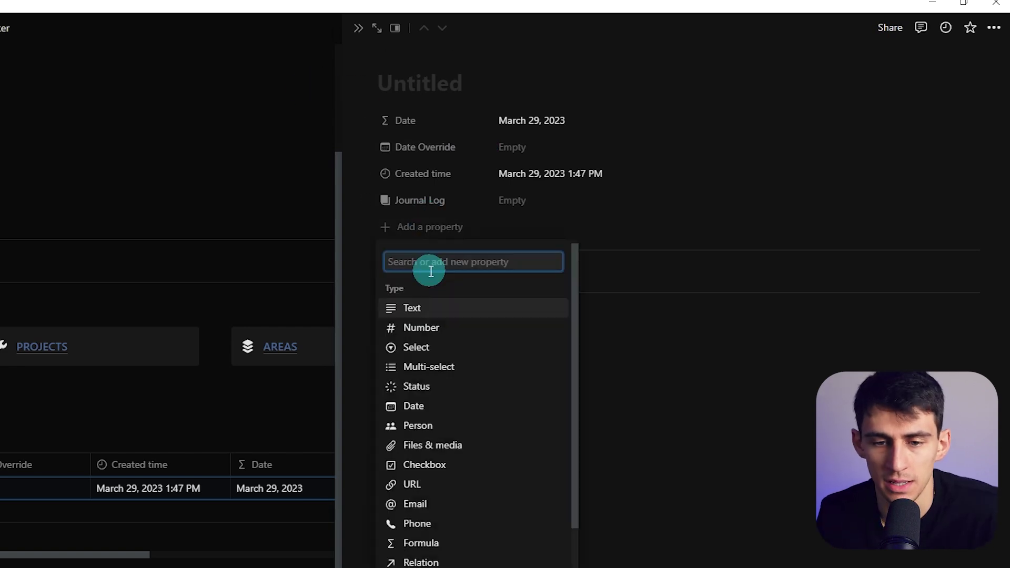
type("ch")
key("Return")
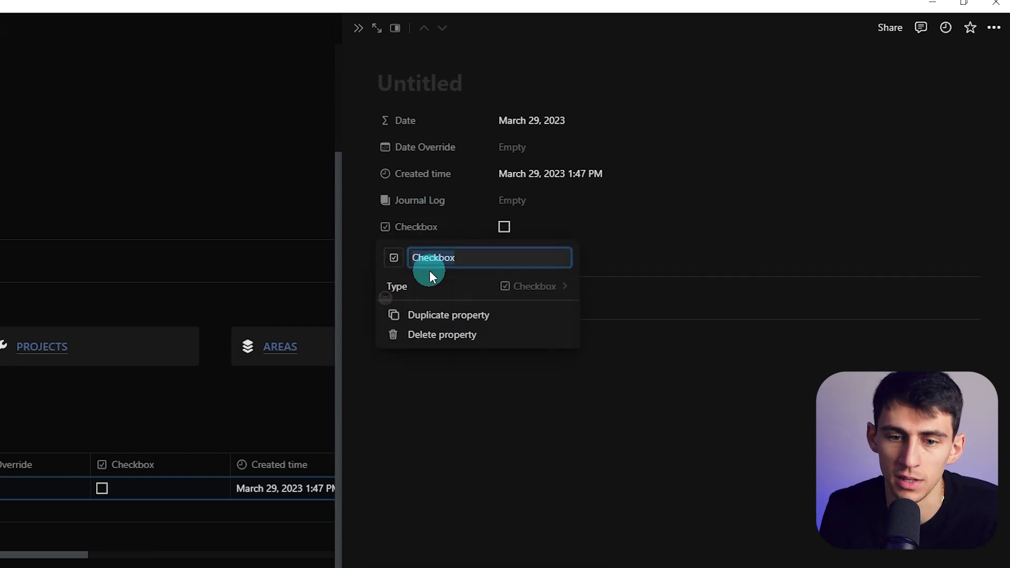
left_click(431, 232)
left_click_drag(431, 234, 426, 212)
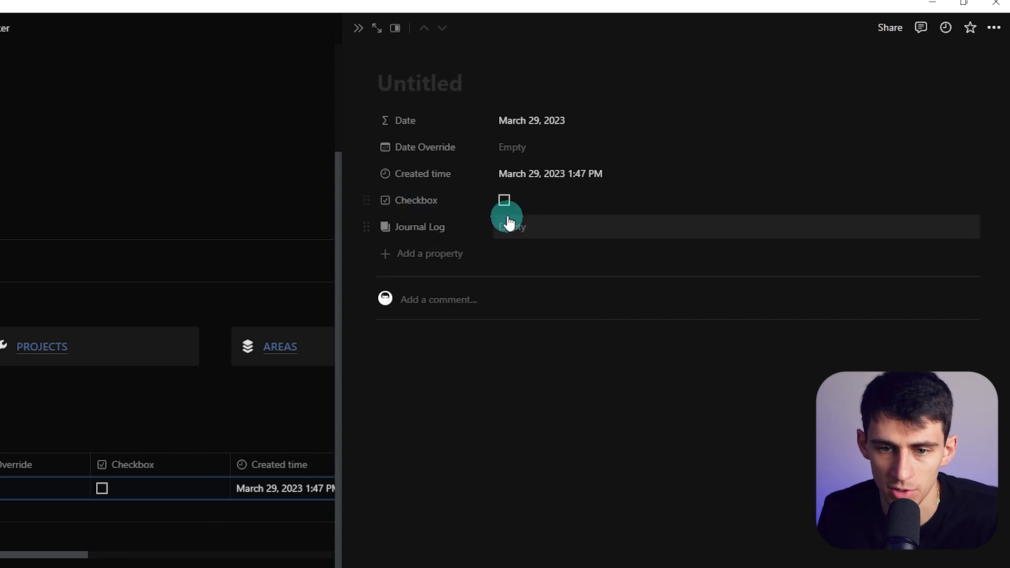
Rename the new checkbox property to Journal and give it the closed book icon
left_click(418, 200)
left_click(455, 227)
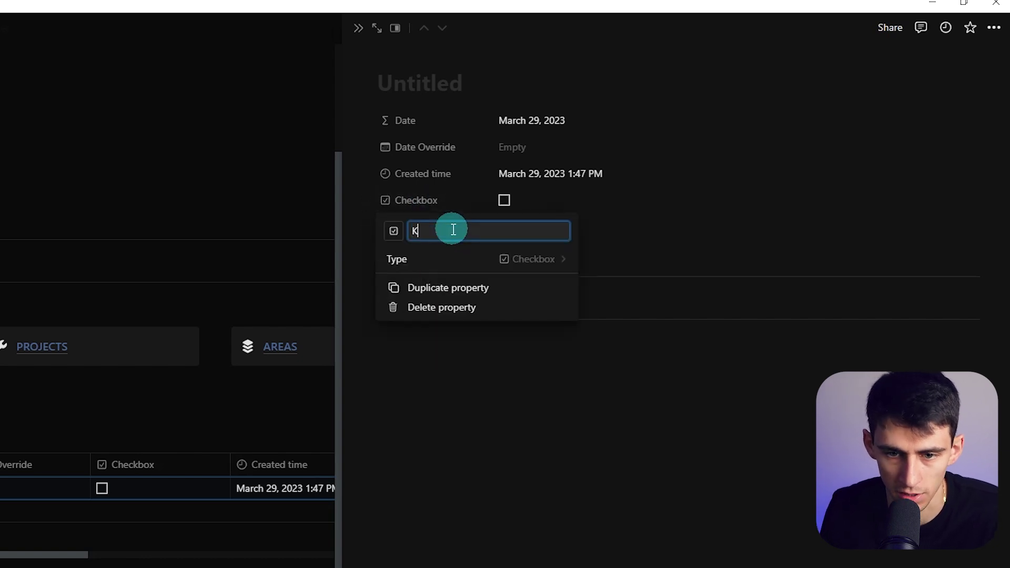
type("Journal")
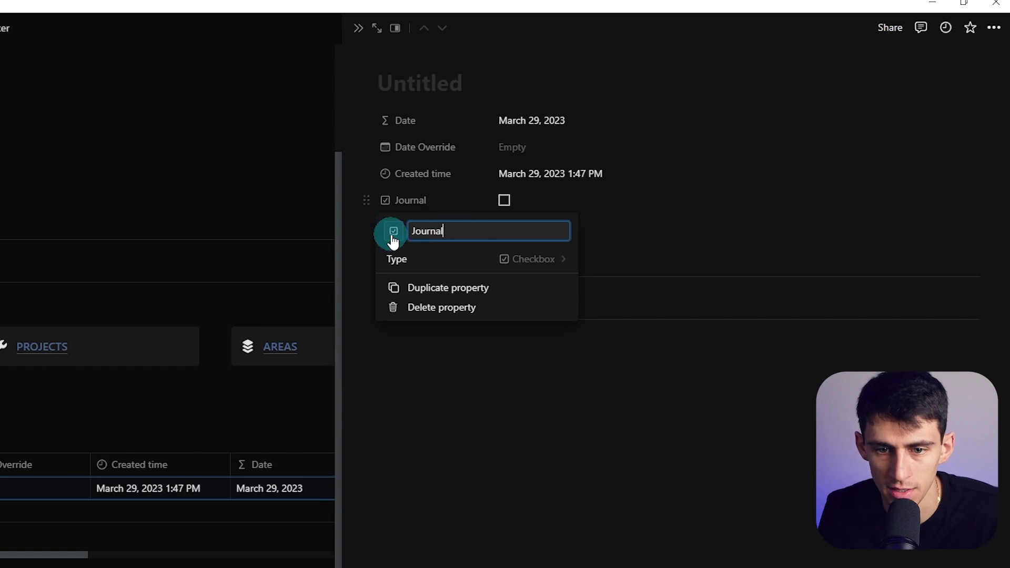
left_click(392, 236)
type("book")
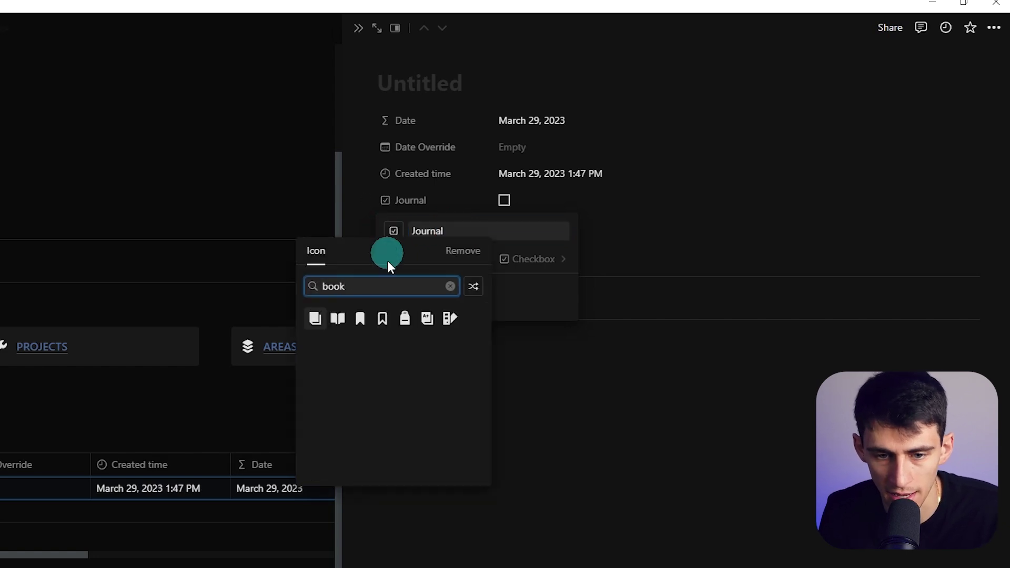
left_click(315, 319)
Duplicate the Journal checkbox property, naming the copy Workout with the dumbbell icon
left_click(441, 236)
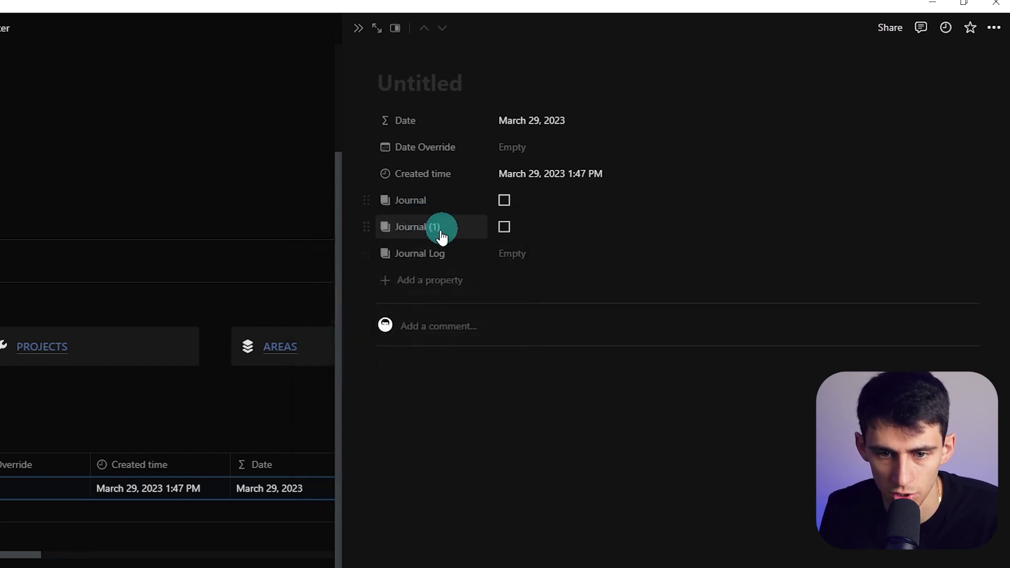
left_click(433, 250)
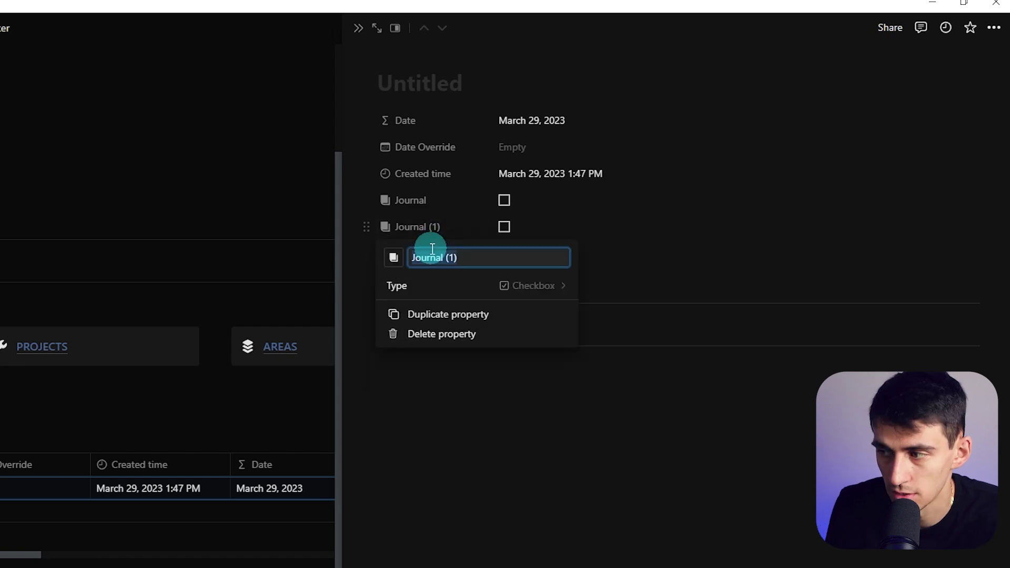
type("Workout")
left_click(392, 255)
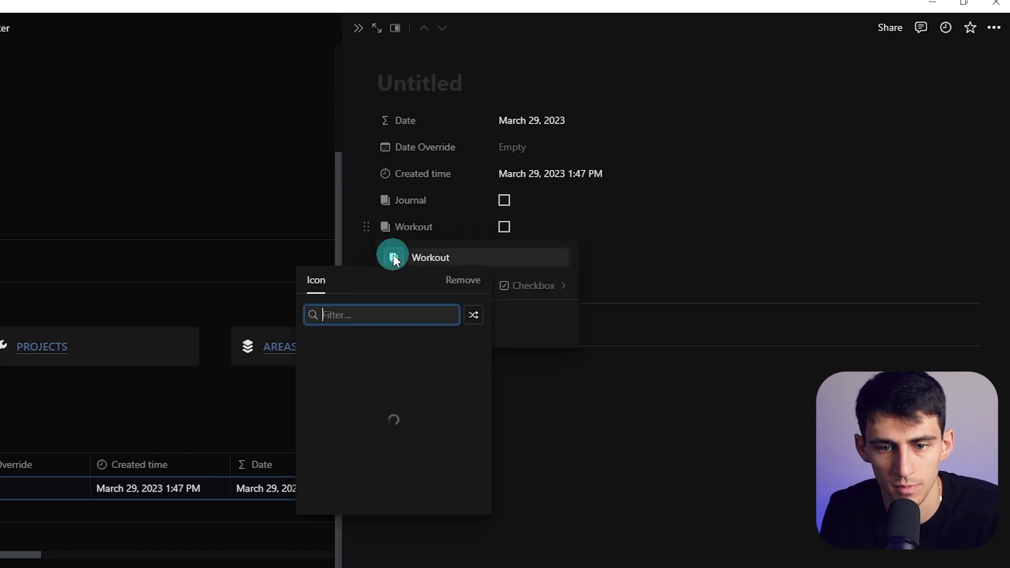
type("weigh")
key("Return")
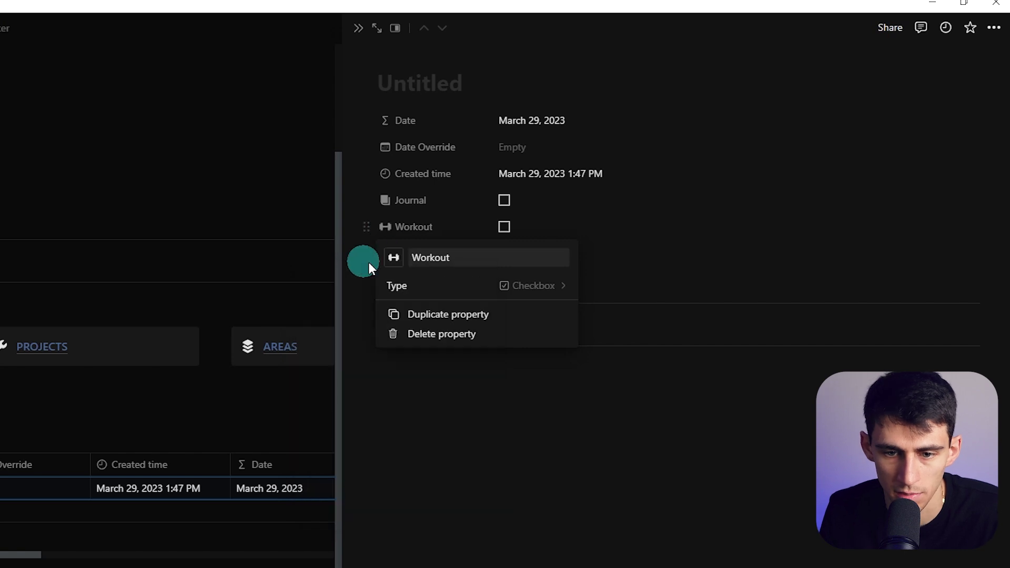
Duplicate the Workout checkbox property, naming the copy Drink Water with the water glass icon
left_click(435, 315)
left_click(432, 257)
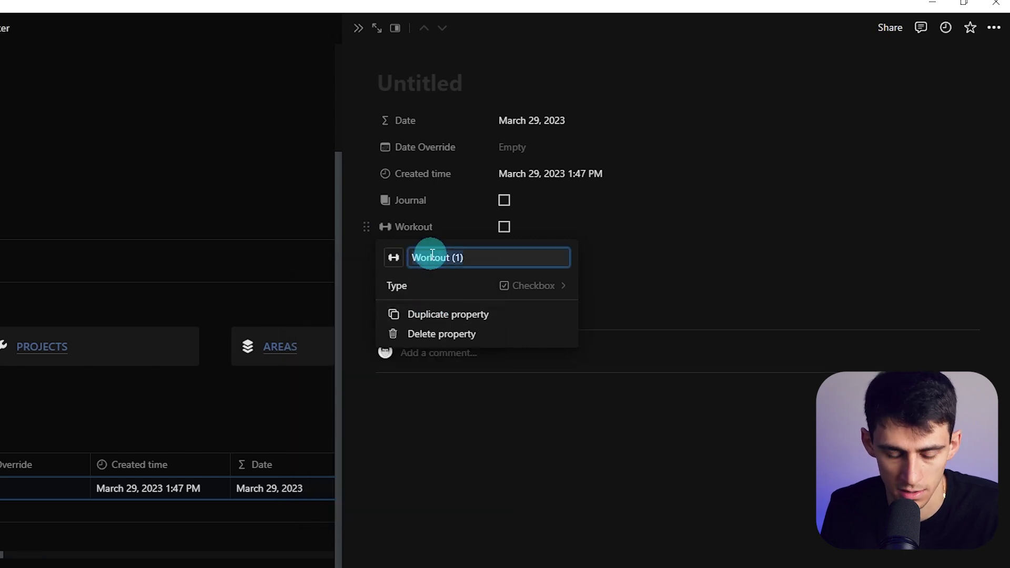
type("Drink Wate")
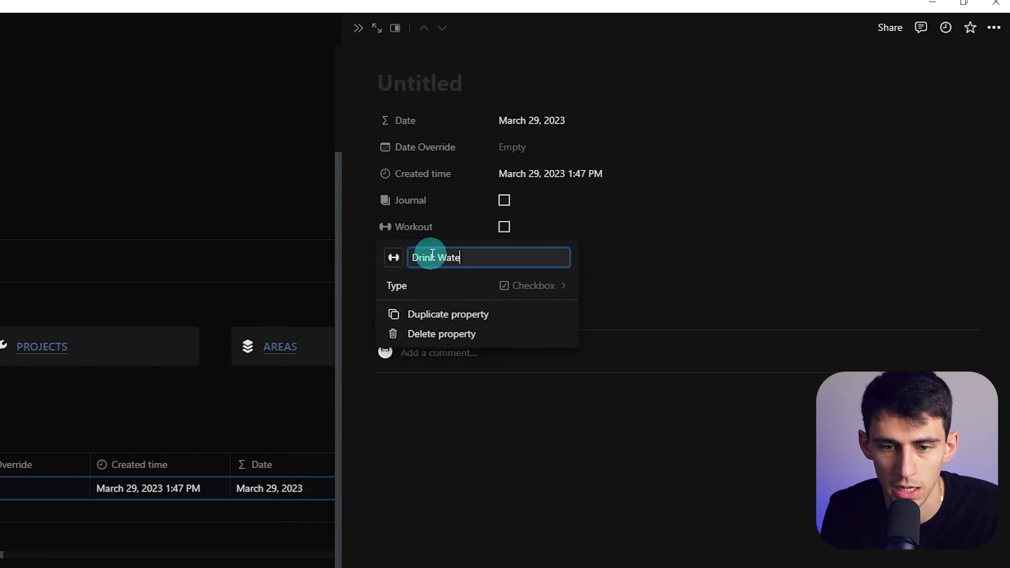
type("r")
left_click(394, 256)
type("water")
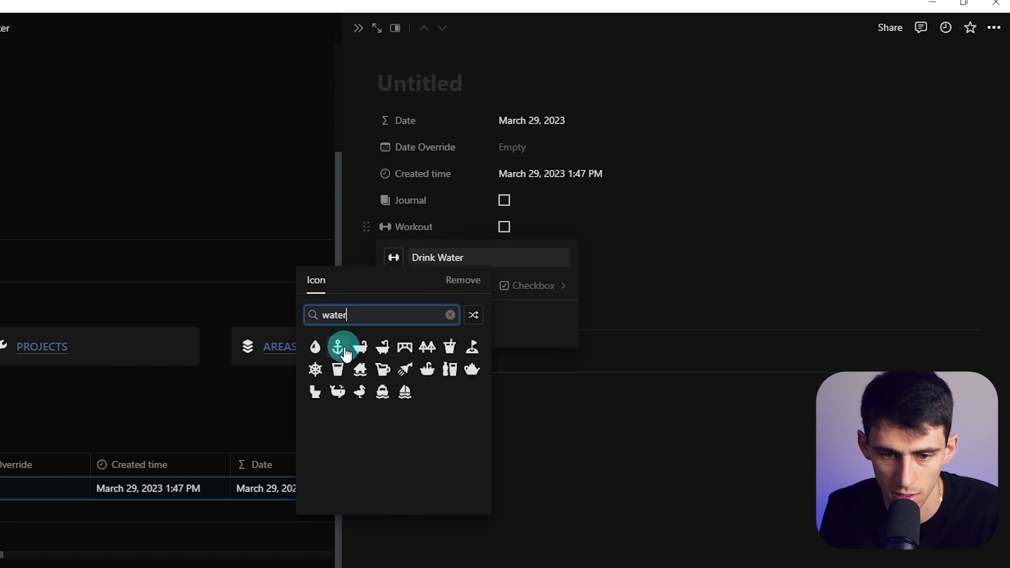
left_click(338, 368)
Duplicate the Drink Water checkbox property, naming the copy Meditate with the brain icon
left_click(447, 312)
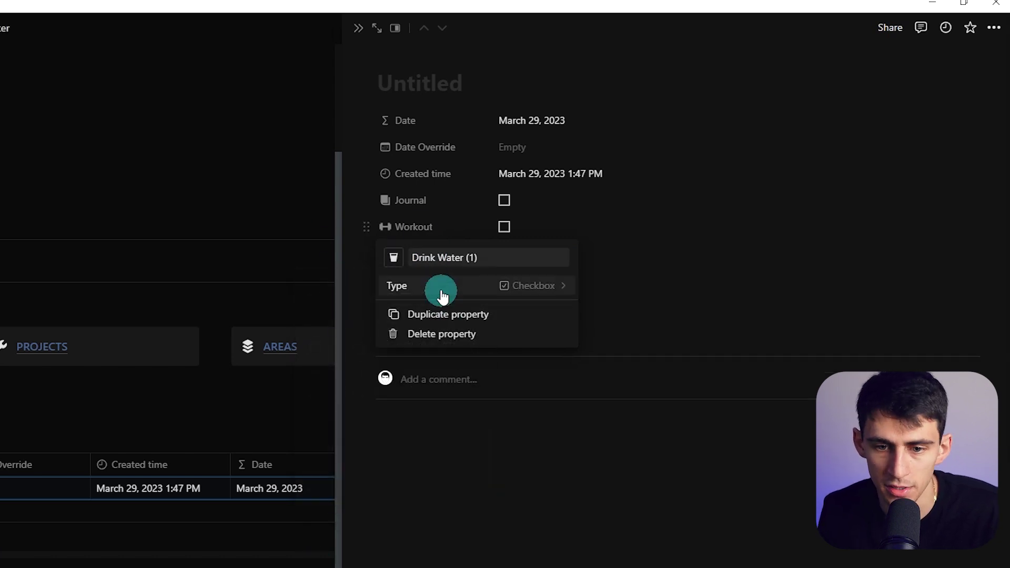
left_click(440, 258)
type("Meditate")
left_click(393, 257)
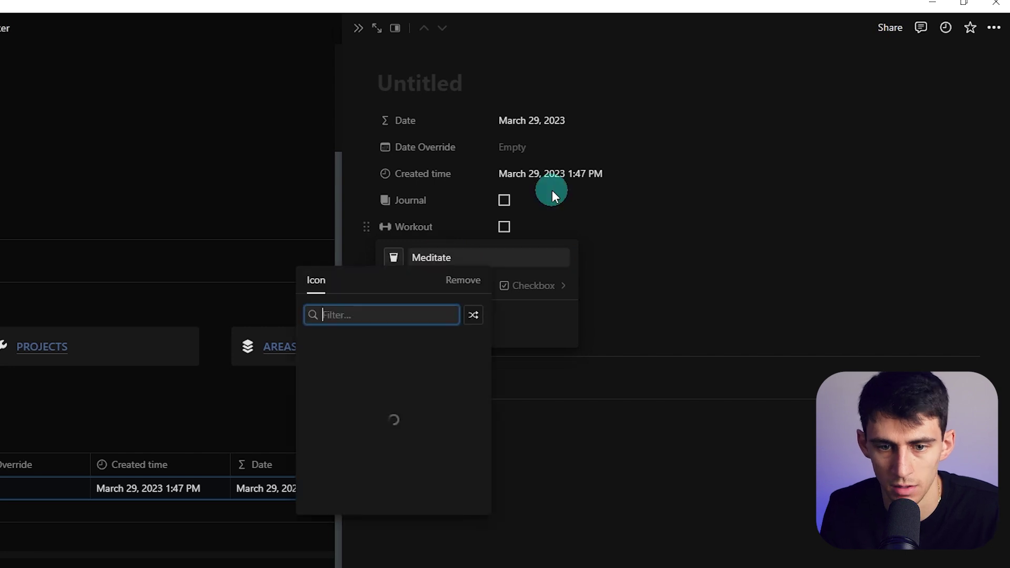
type("brain")
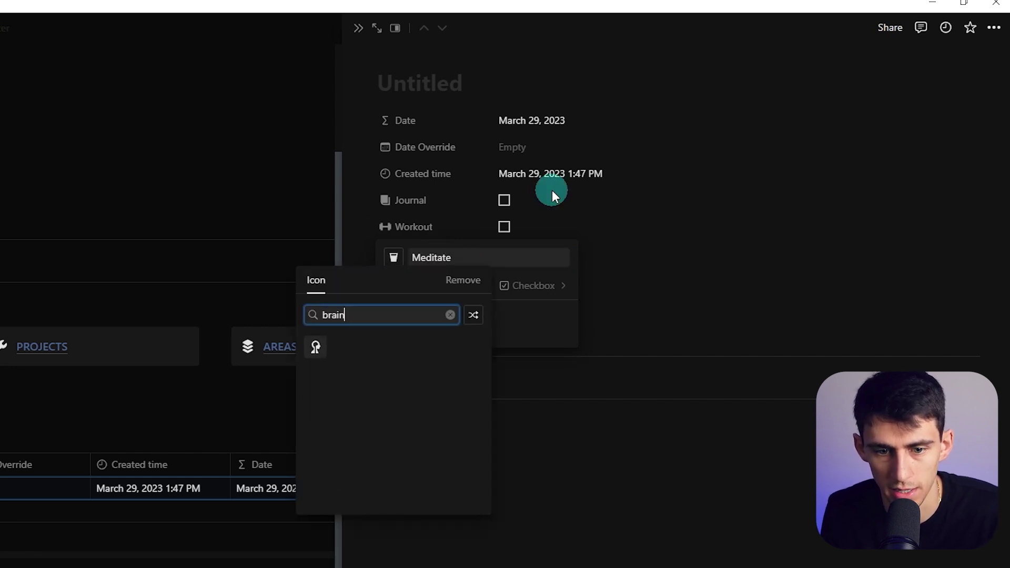
key("Return")
Duplicate the Meditate checkbox property, naming the copy Read with the open book icon
left_click(455, 314)
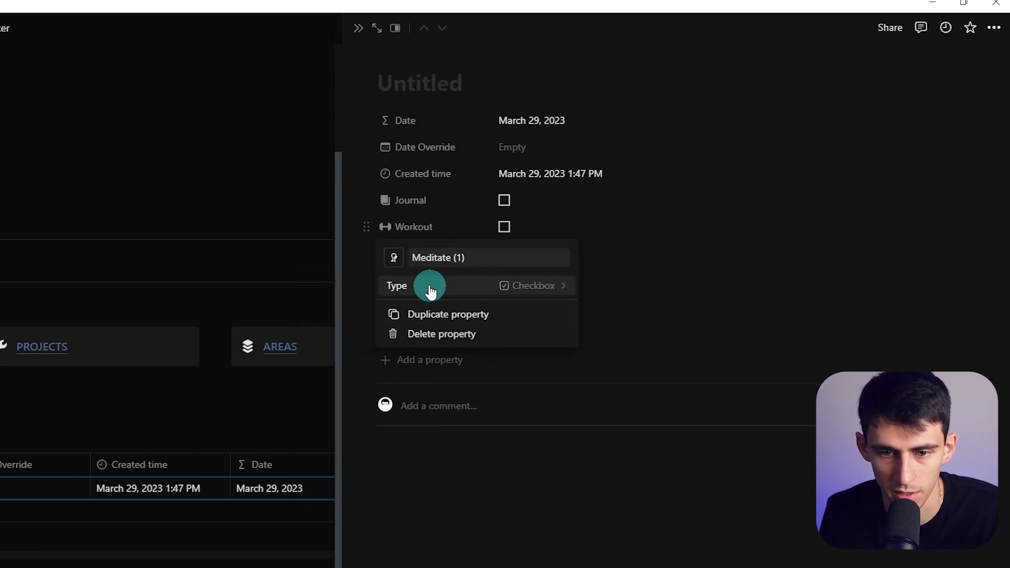
triple_click(439, 257)
type("Read")
left_click(393, 257)
type("book")
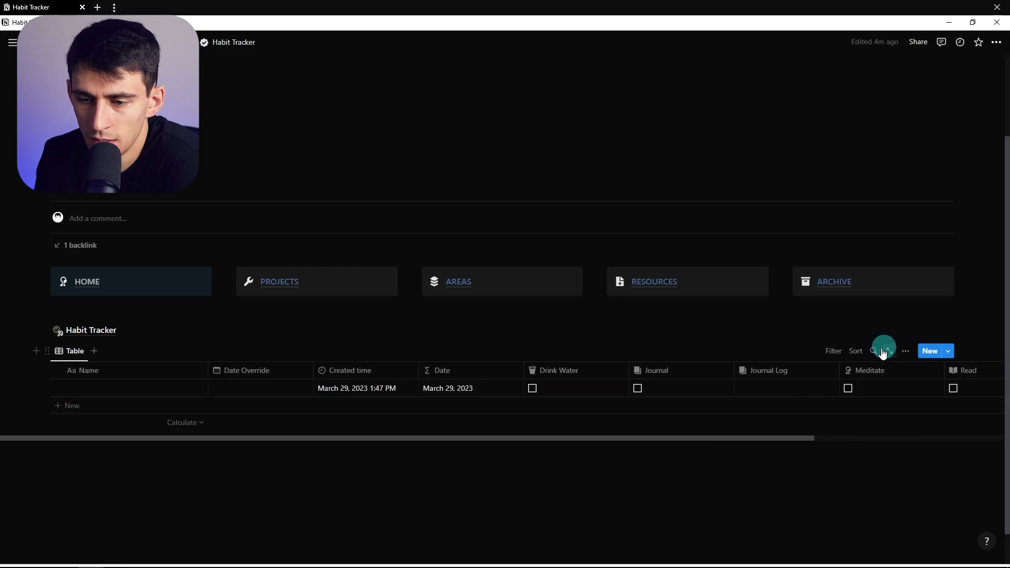
Move the Date column directly after Name and hide the Created time column in the table view
left_click_drag(421, 374, 276, 370)
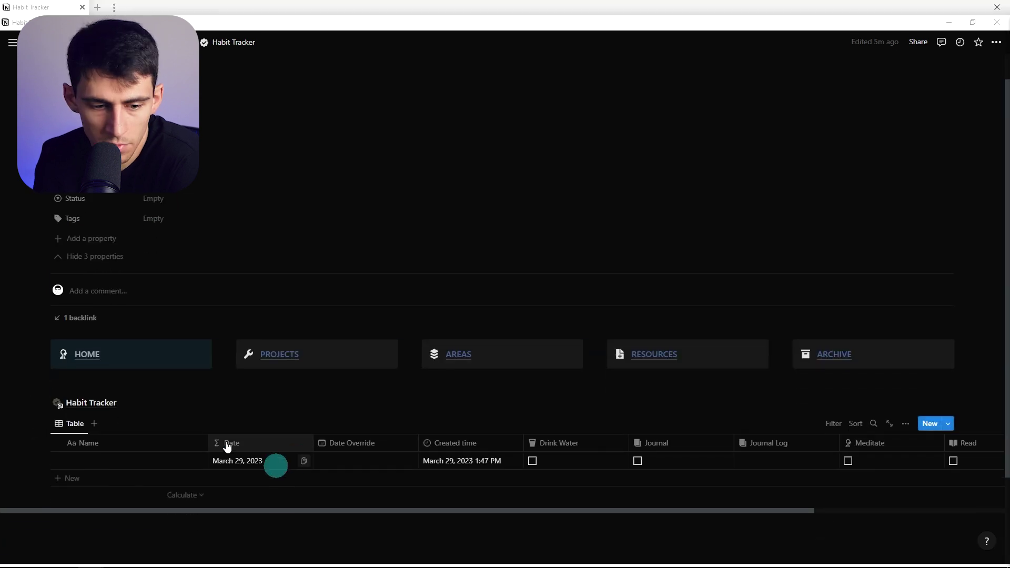
scroll(227, 447, "down", 1)
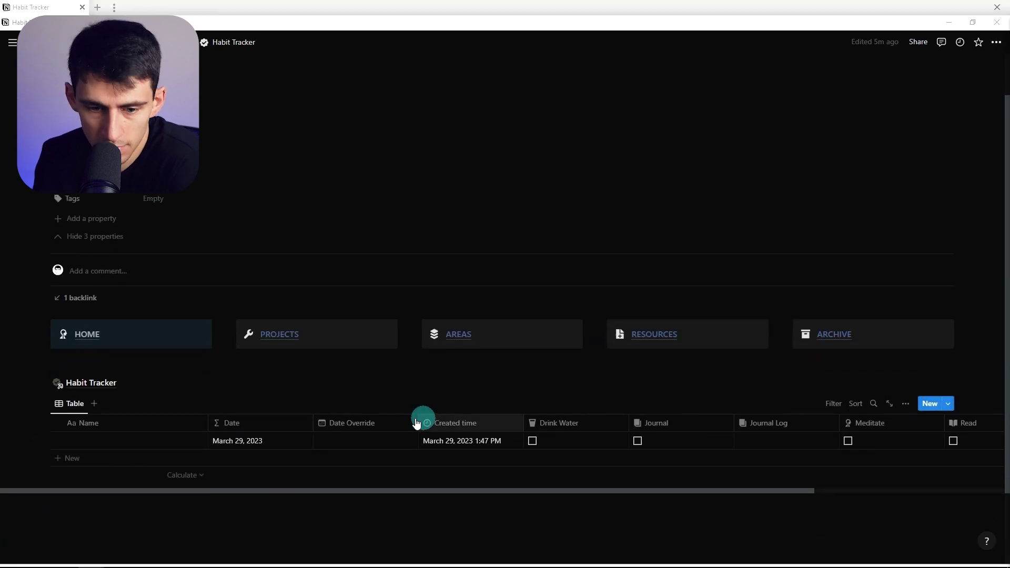
left_click_drag(390, 424, 400, 422)
left_click(484, 419)
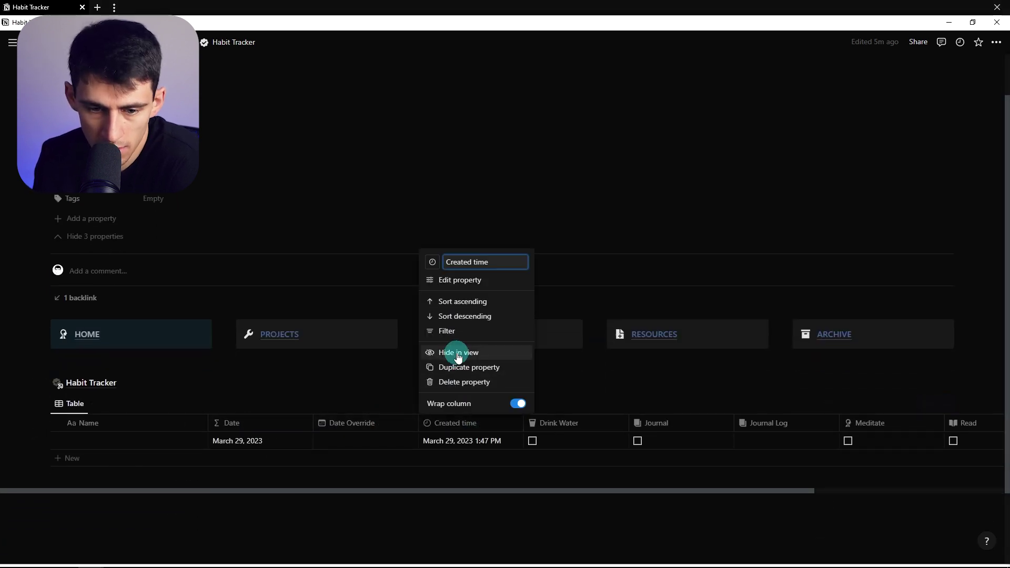
left_click(456, 351)
Place Drink Water directly after Date, narrowing it and Journal to icon width, and hide the Journal Log column
left_click_drag(522, 431, 332, 424)
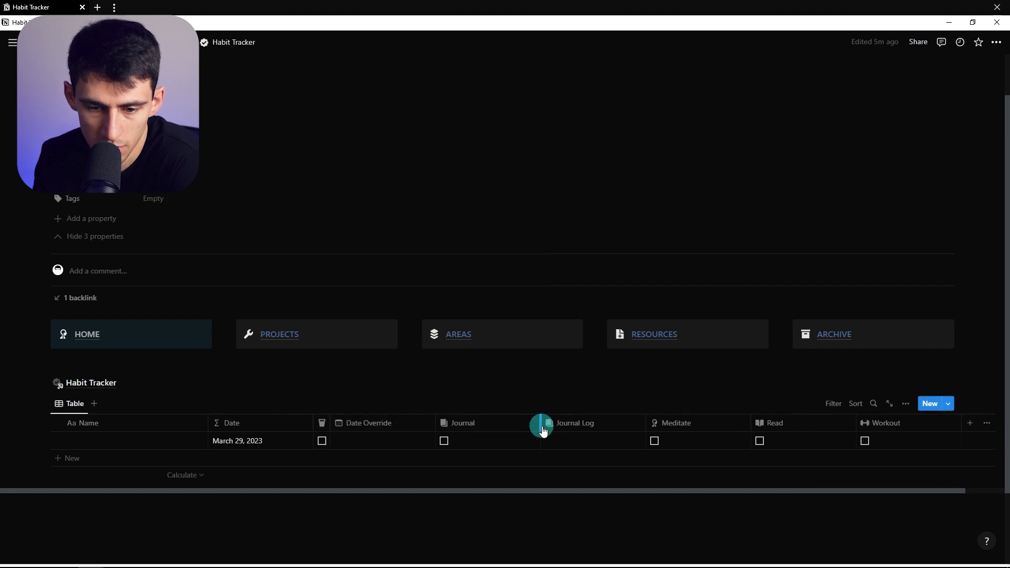
left_click_drag(540, 424, 453, 424)
left_click(484, 423)
left_click(498, 367)
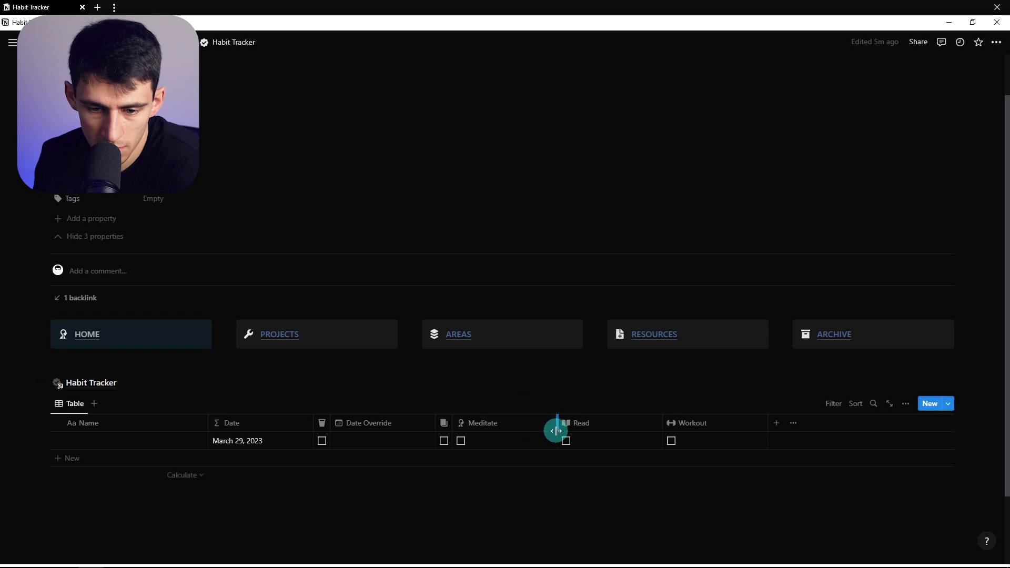
Narrow the Meditate, Read and Workout columns to icon width and move Date Override after the habit checkboxes
left_click_drag(556, 424, 458, 427)
left_click_drag(573, 423, 474, 424)
left_click_drag(405, 424, 547, 423)
left_click(947, 404)
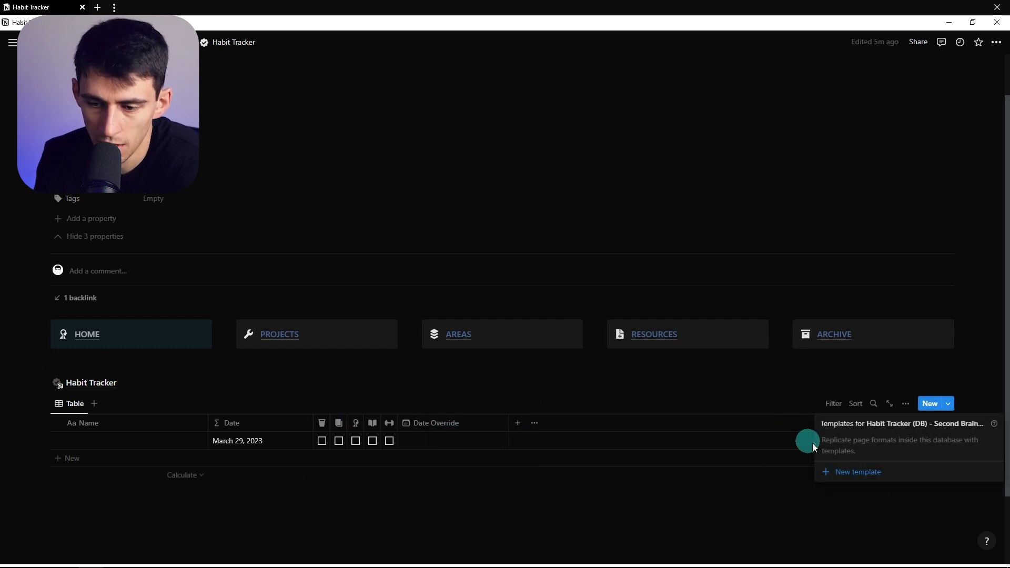
left_click(850, 477)
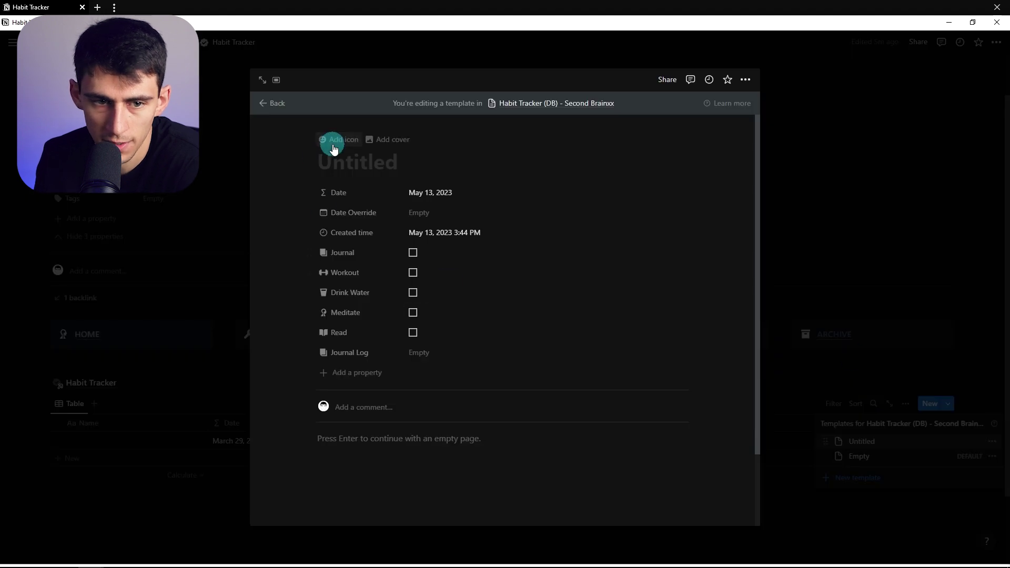
left_click(333, 150)
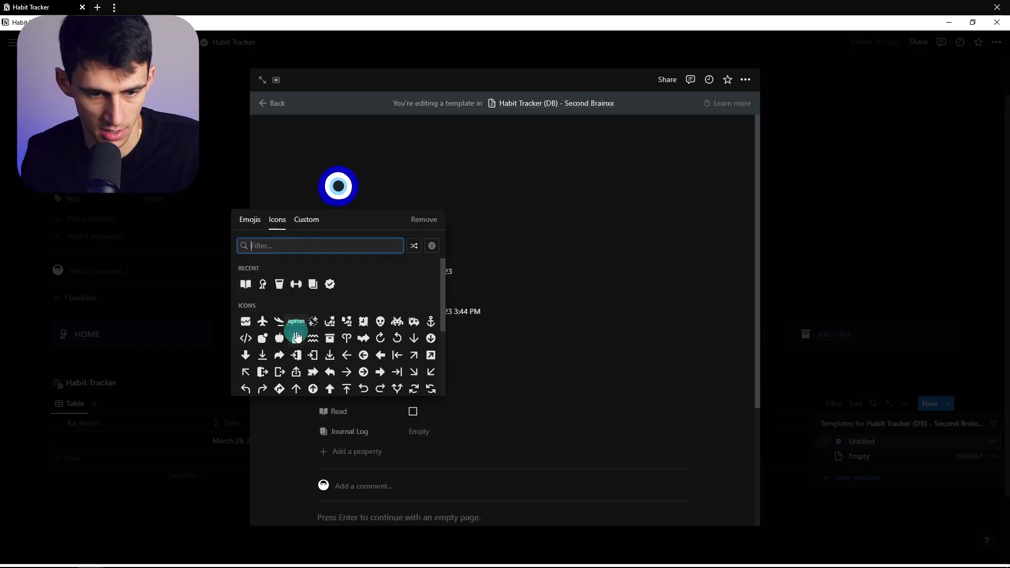
left_click(330, 284)
left_click(338, 239)
type("(@today")
key("Return")
type(") Habits")
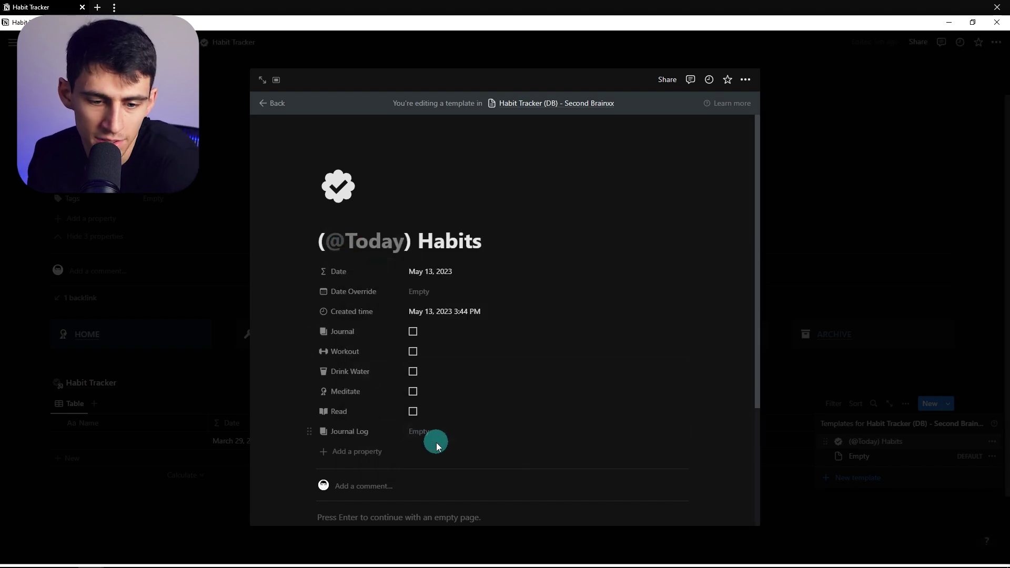
left_click(91, 489)
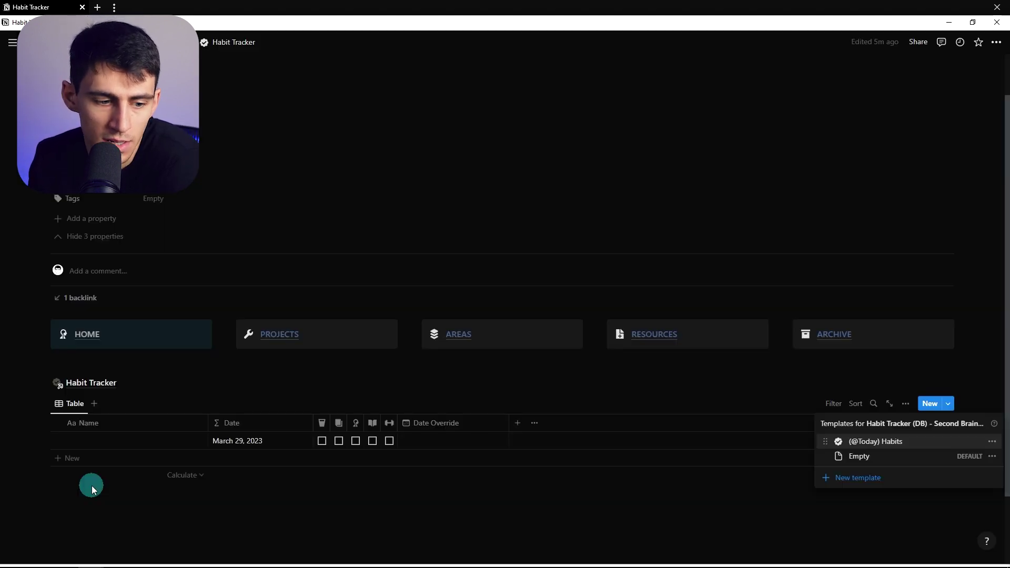
left_click(126, 460)
left_click(126, 460)
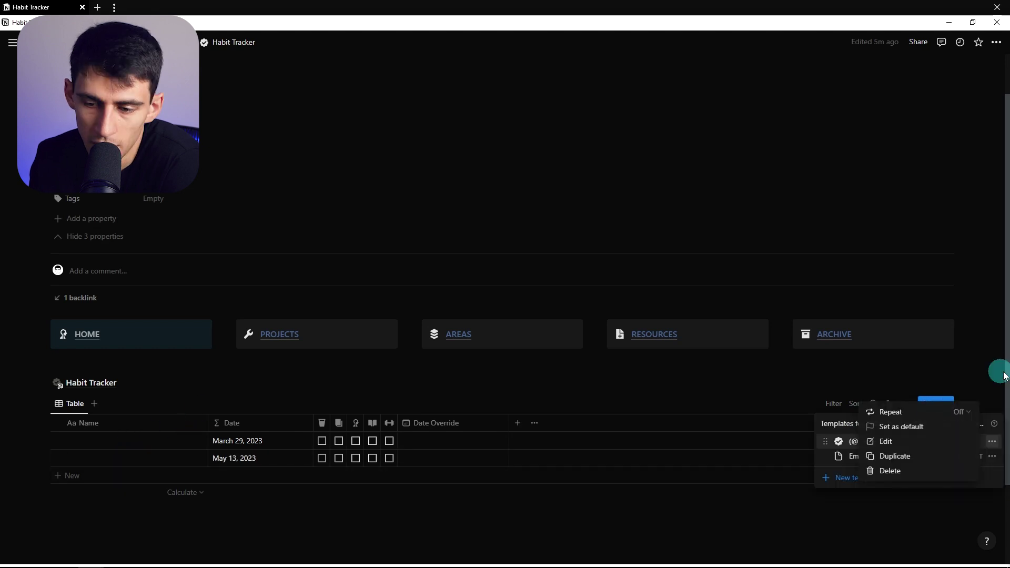
left_click(908, 428)
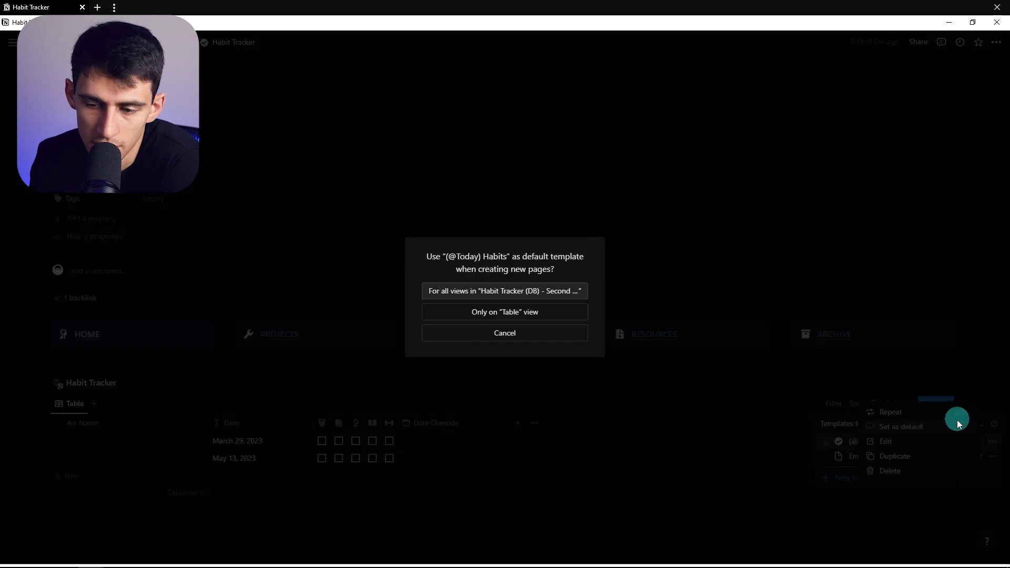
left_click(527, 312)
Delete the March 29, 2023 habit entry and check which template is the default
right_click(166, 437)
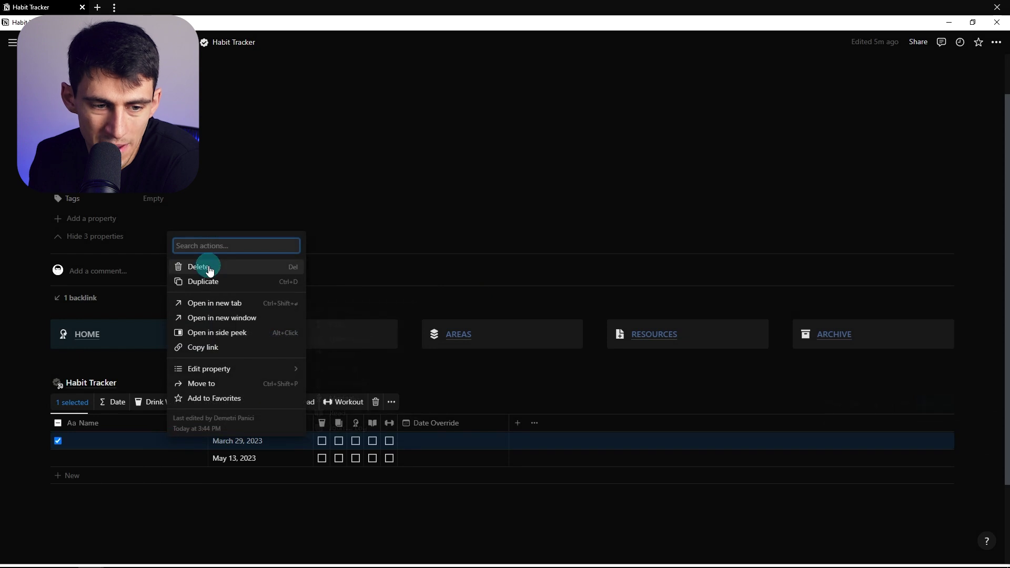
left_click(203, 267)
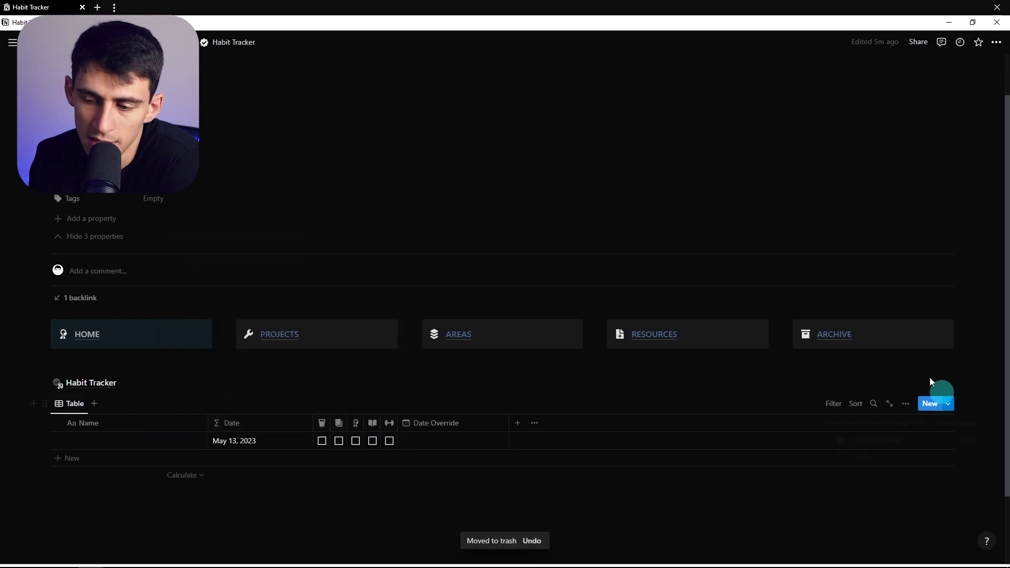
left_click(947, 403)
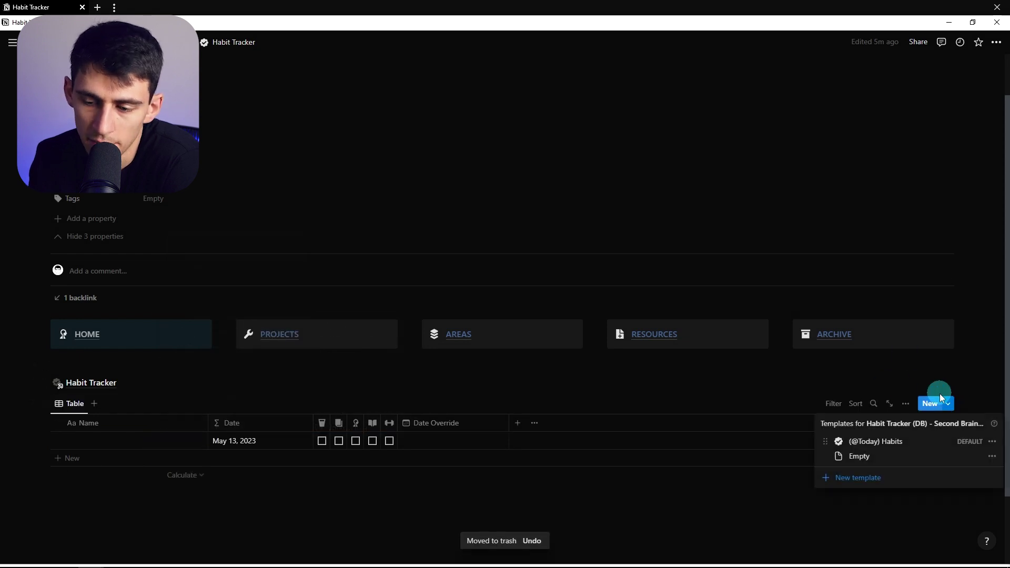
left_click(416, 378)
Add a new habit entry from the default template and inspect its name without editing it
left_click(112, 458)
left_click(230, 394)
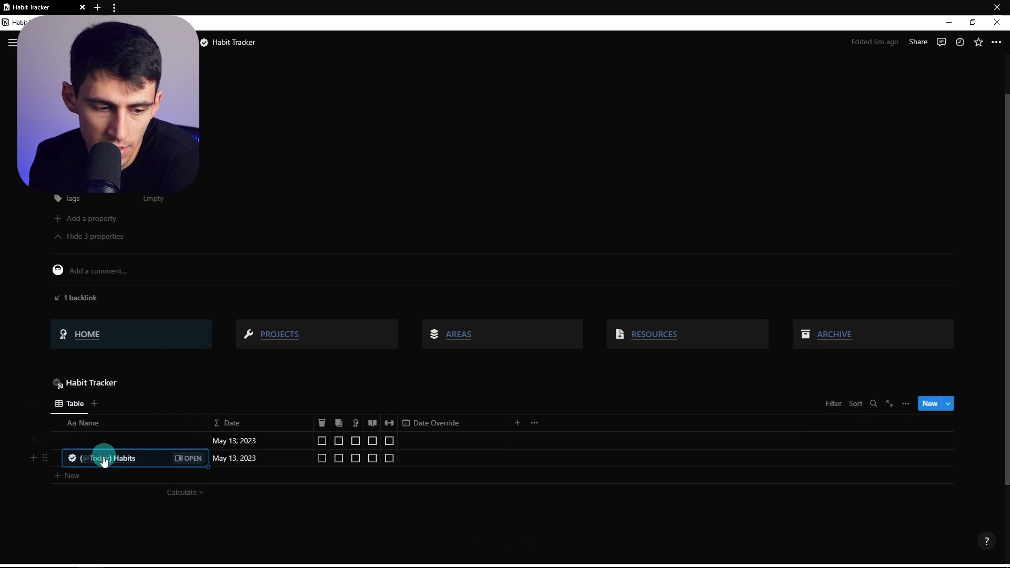
left_click(96, 463)
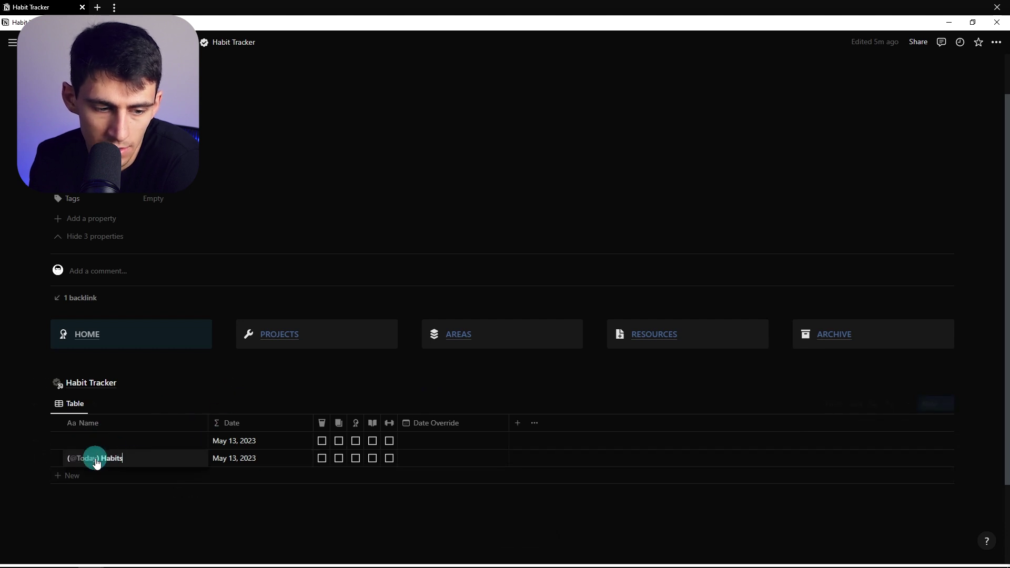
left_click(226, 462)
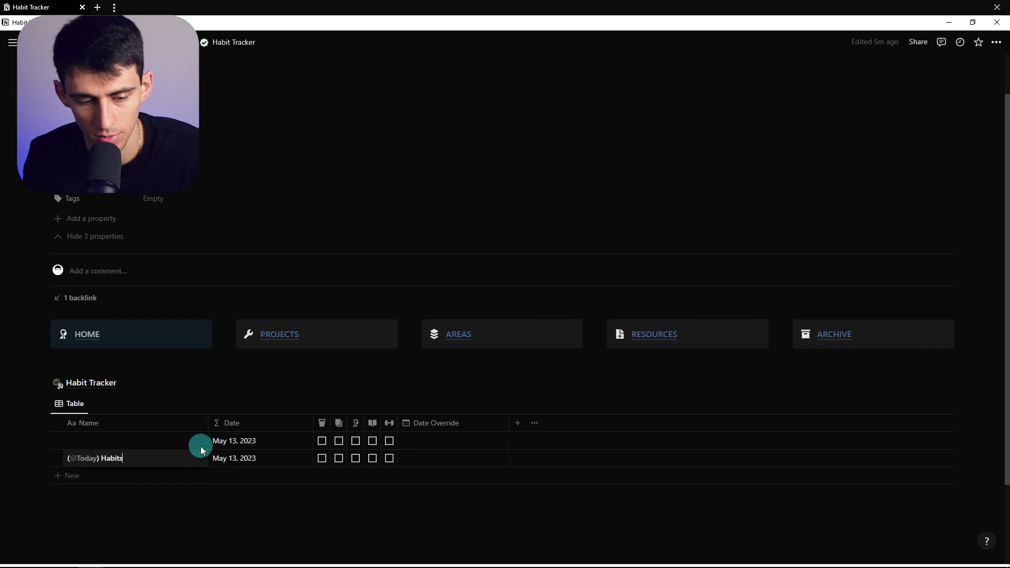
key("Escape")
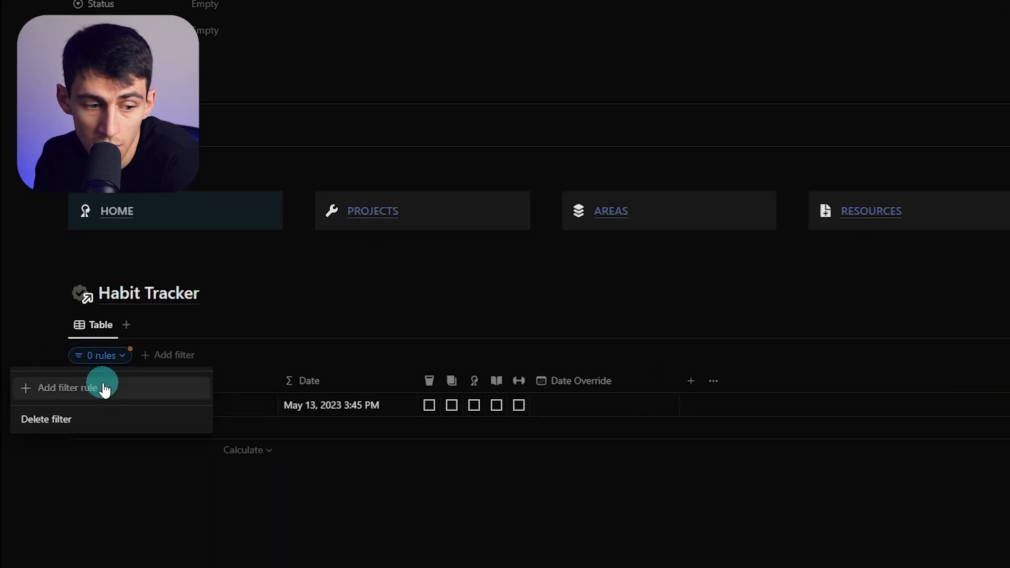
Add a filter rule to the Table view so it shows only habit entries where Date is Today
left_click(101, 387)
left_click(99, 412)
left_click(122, 385)
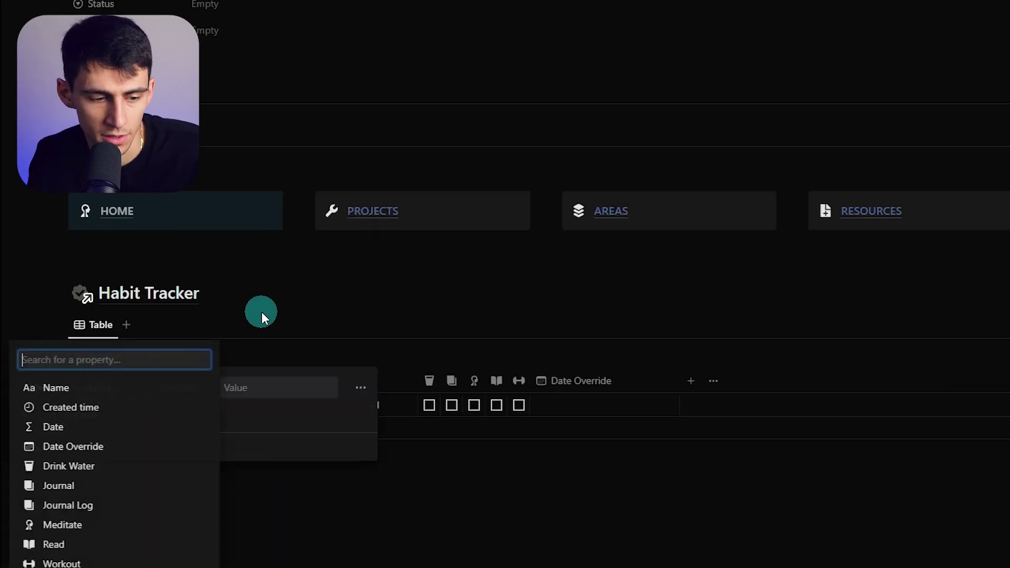
left_click(113, 423)
left_click(223, 394)
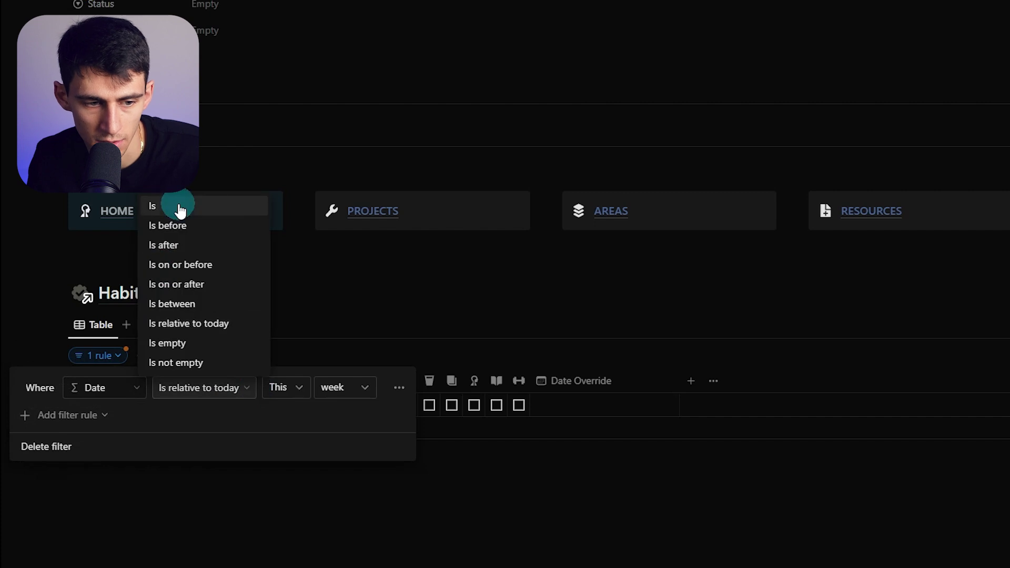
left_click(176, 205)
left_click(285, 530)
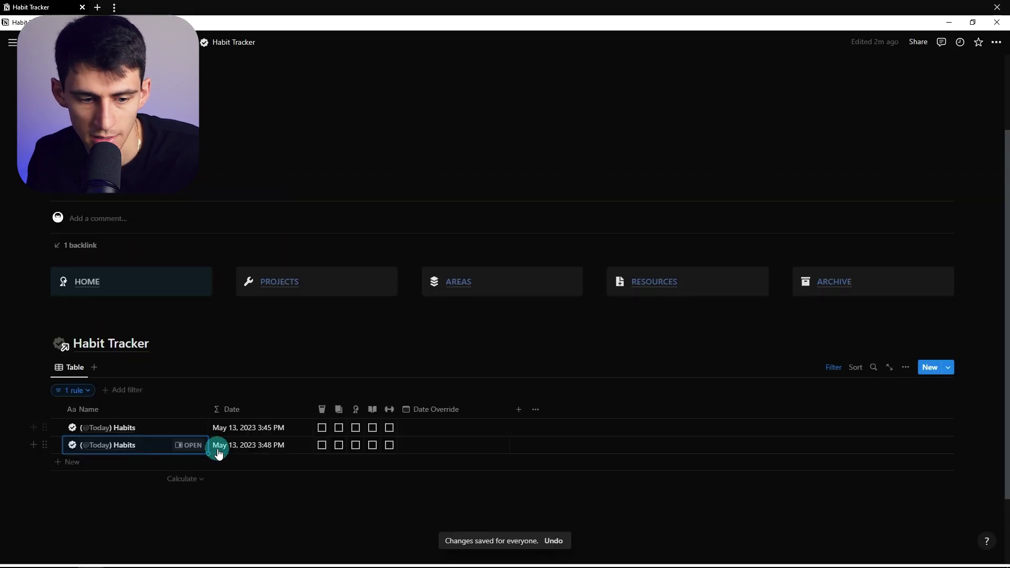
Delete the May 13, 2023 3:48 PM habit entry and rename the Table view to Day
key("Delete")
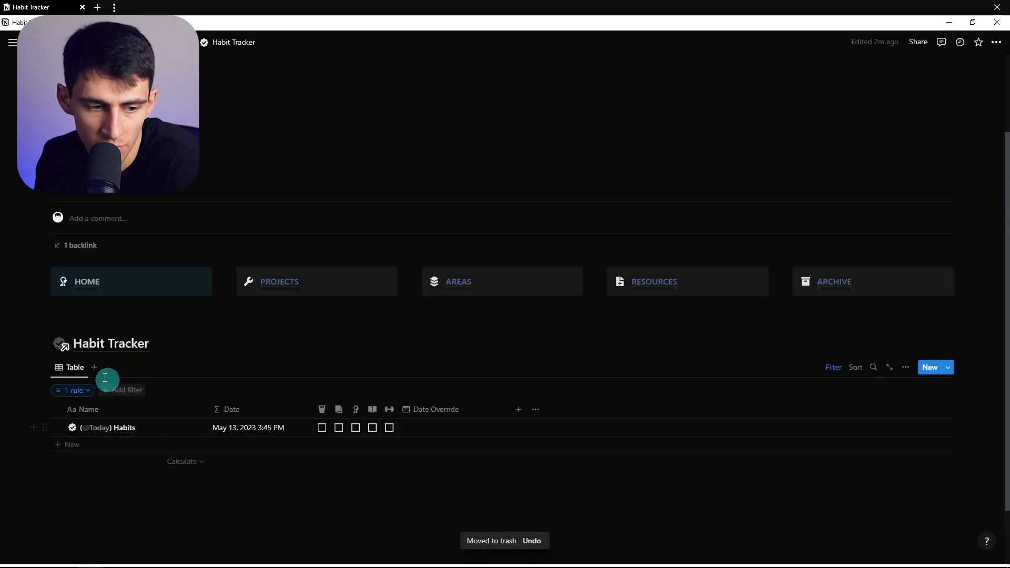
left_click(79, 368)
left_click(85, 388)
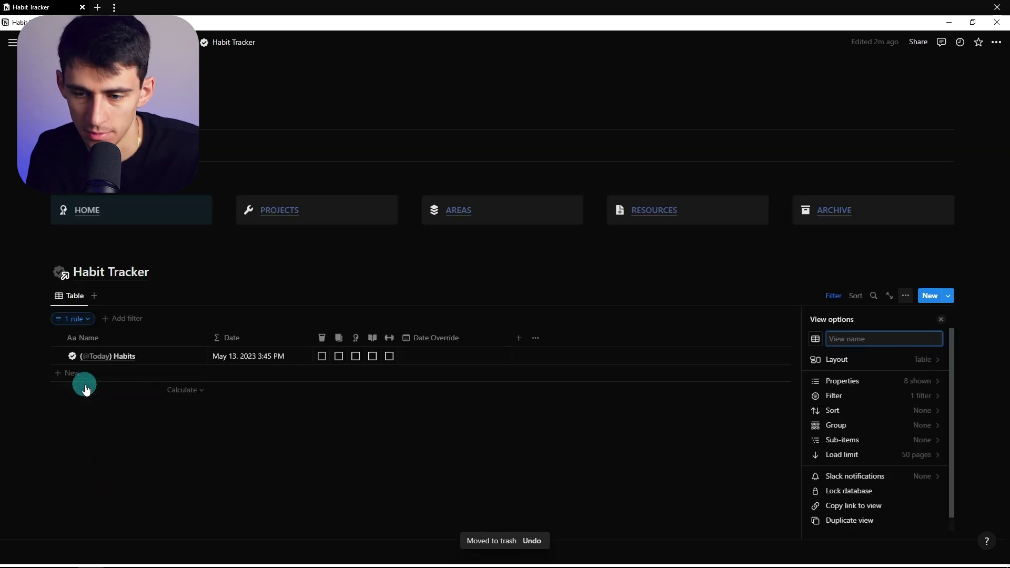
Duplicate the Day view and set the copy's Date filter to Is relative to today, This week, saved for everyone
left_click(76, 297)
left_click(93, 390)
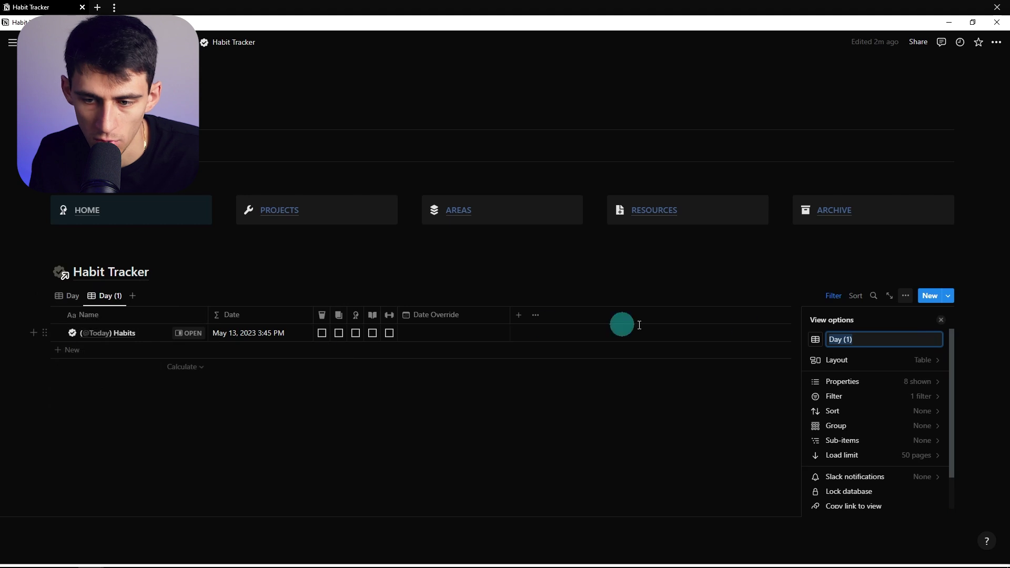
left_click(824, 395)
left_click(833, 343)
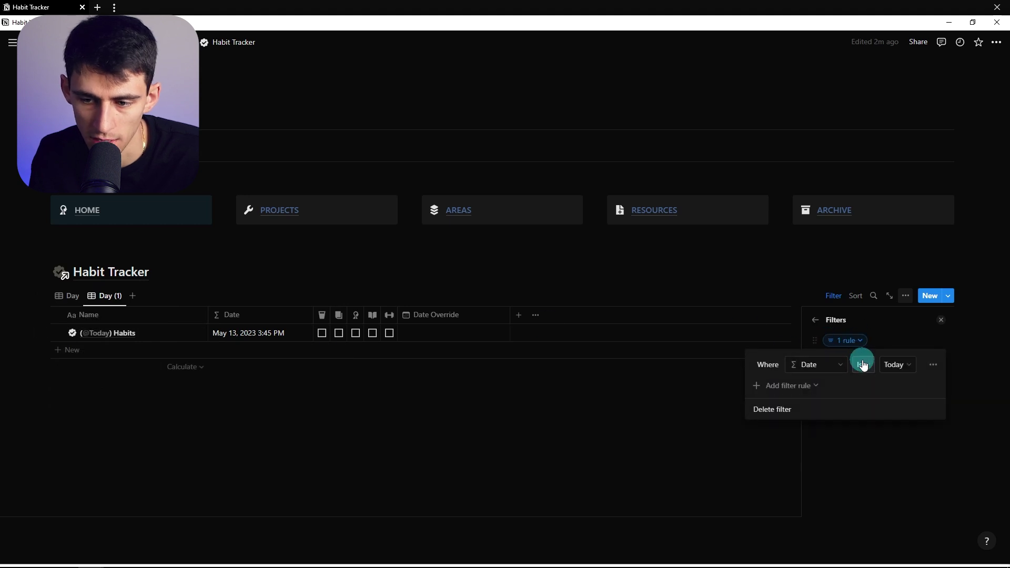
left_click(863, 365)
left_click(872, 468)
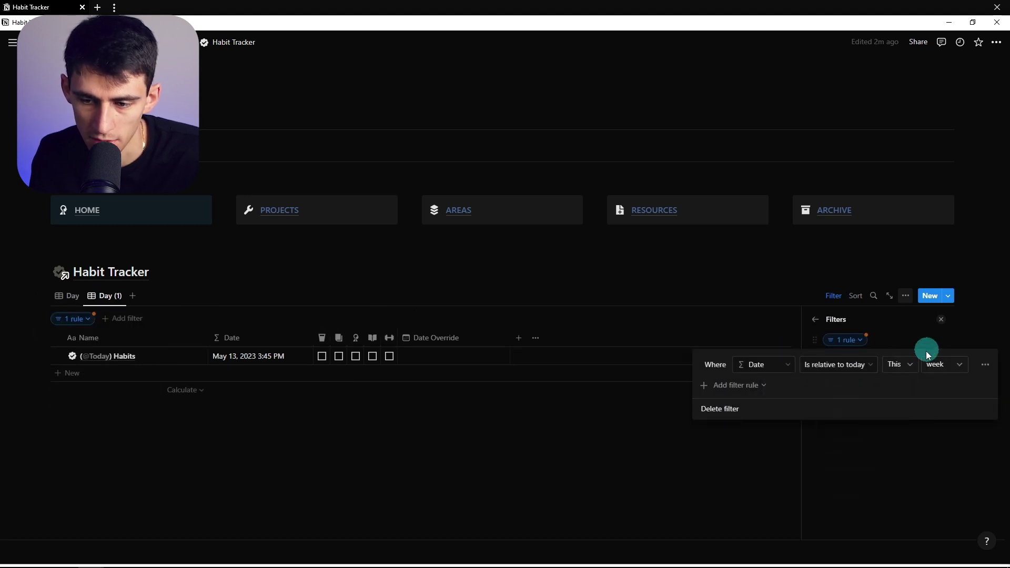
left_click(915, 323)
left_click(854, 386)
Rename the duplicated Day view to Week and duplicate it as a view named Month
left_click(105, 296)
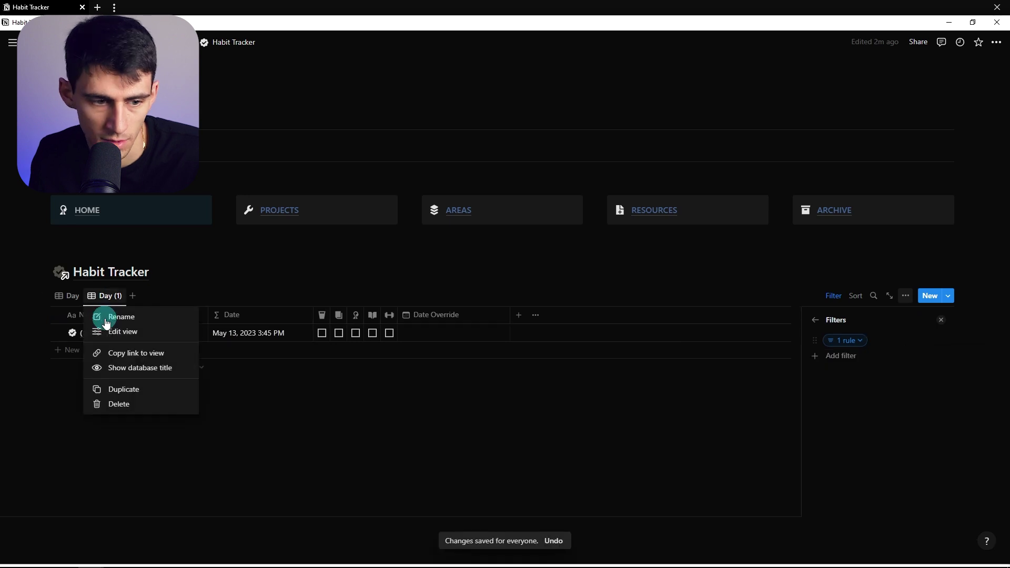
left_click(105, 318)
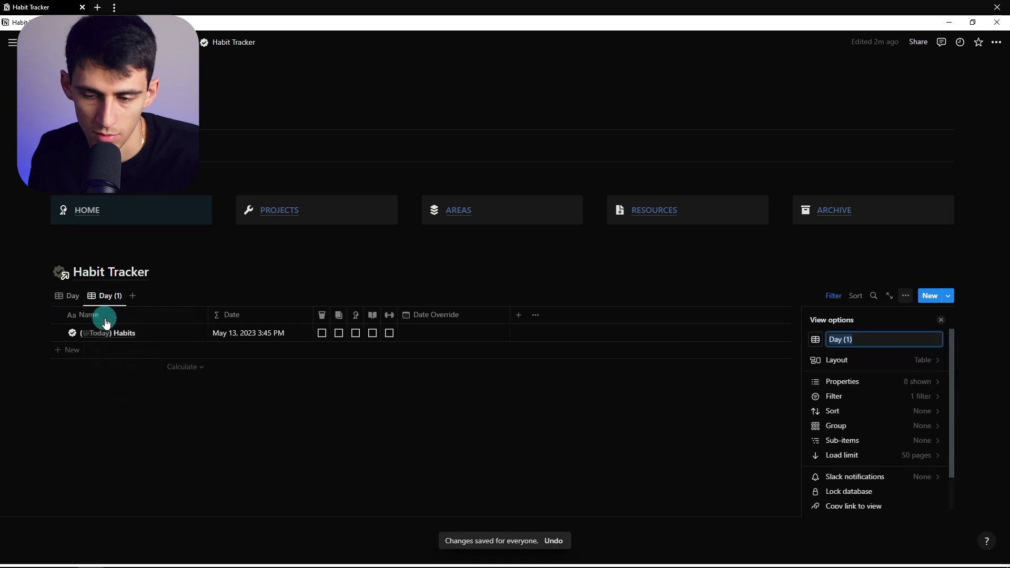
left_click(104, 296)
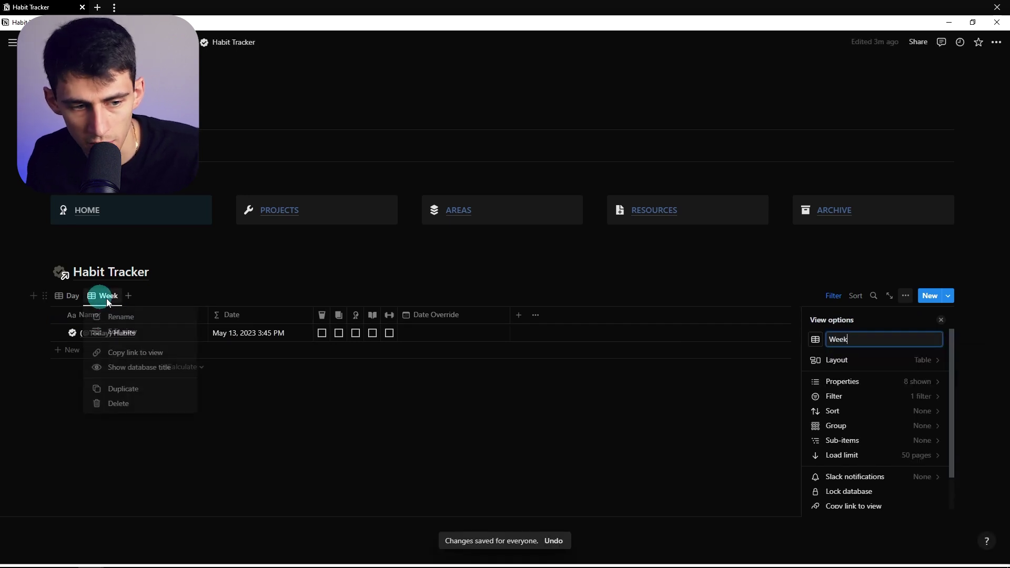
left_click(127, 384)
type("Month")
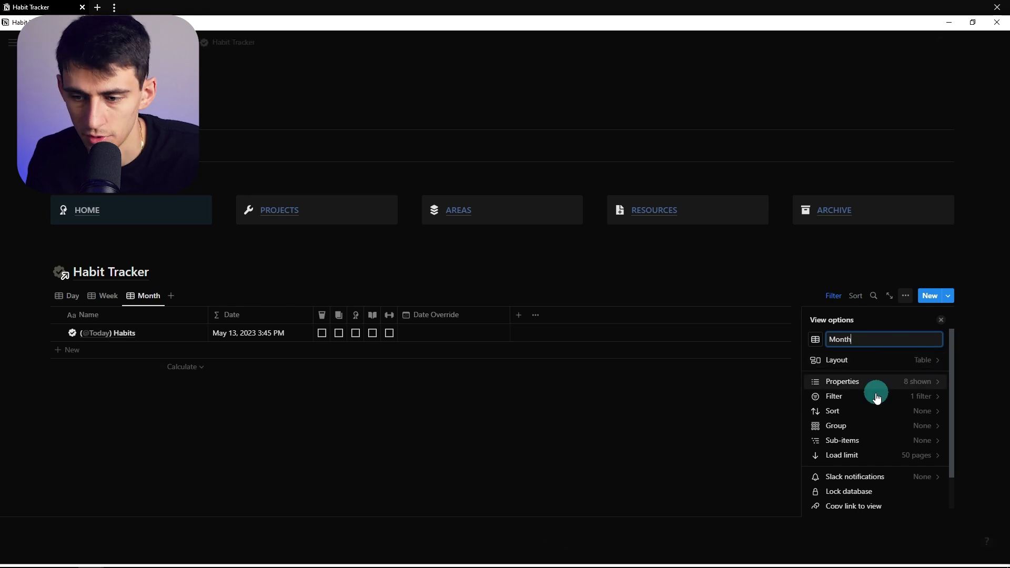
Set the Month view's Date filter to relative to today, This month, and save it for everyone
left_click(873, 396)
left_click(852, 342)
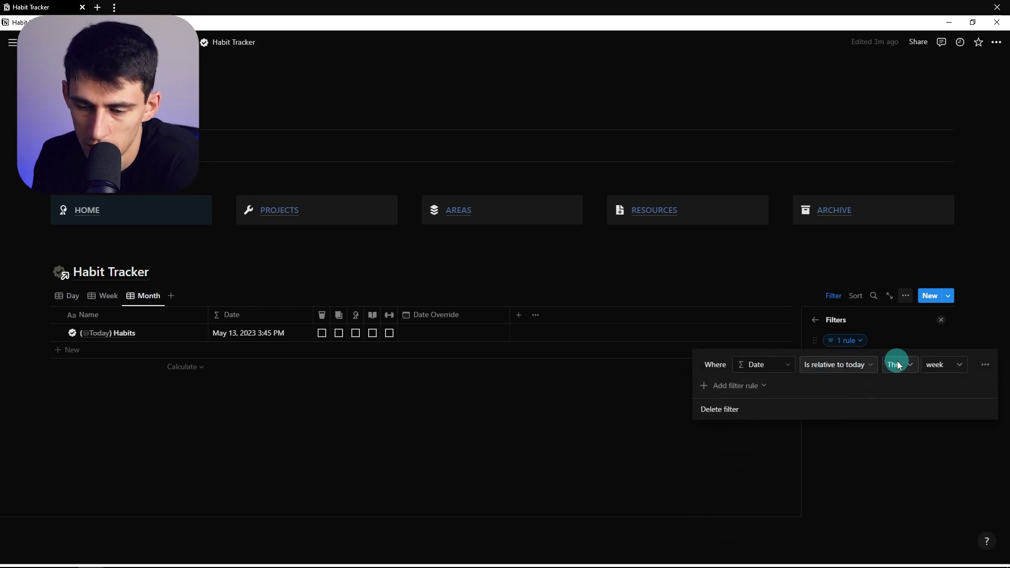
left_click(942, 367)
left_click(924, 412)
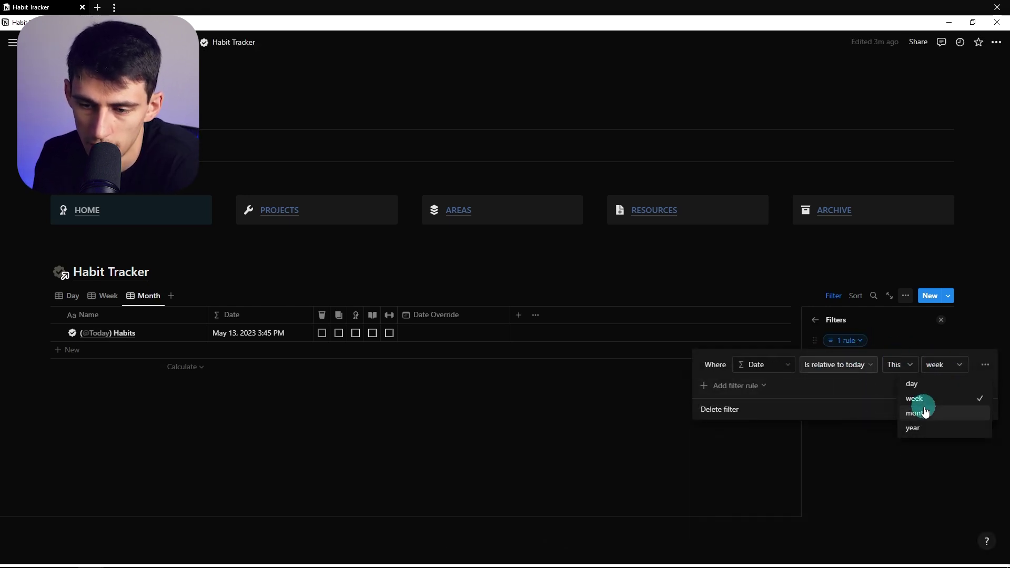
left_click(550, 467)
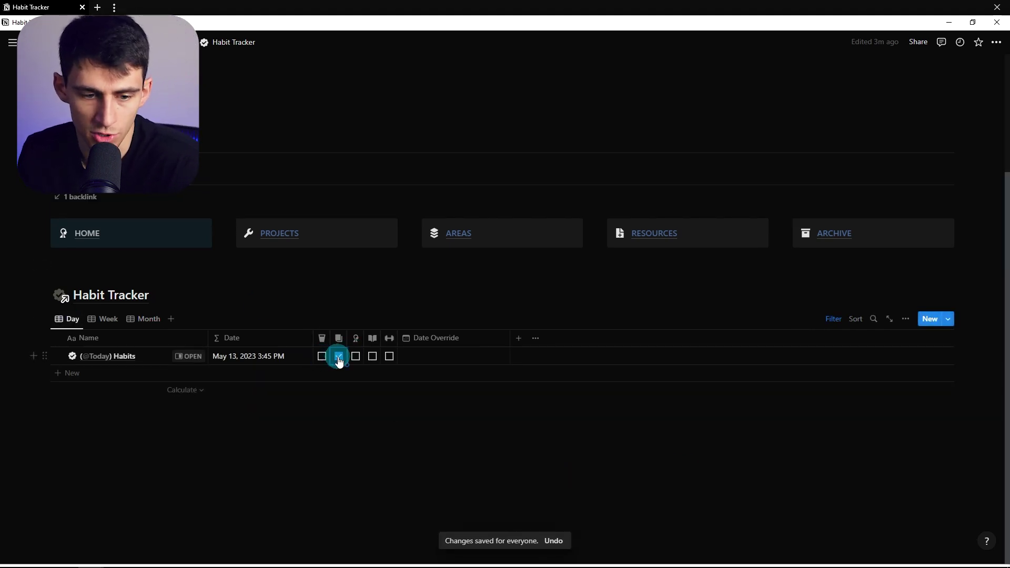
Add four more habit entries from the default template in the Month view
left_click(363, 360)
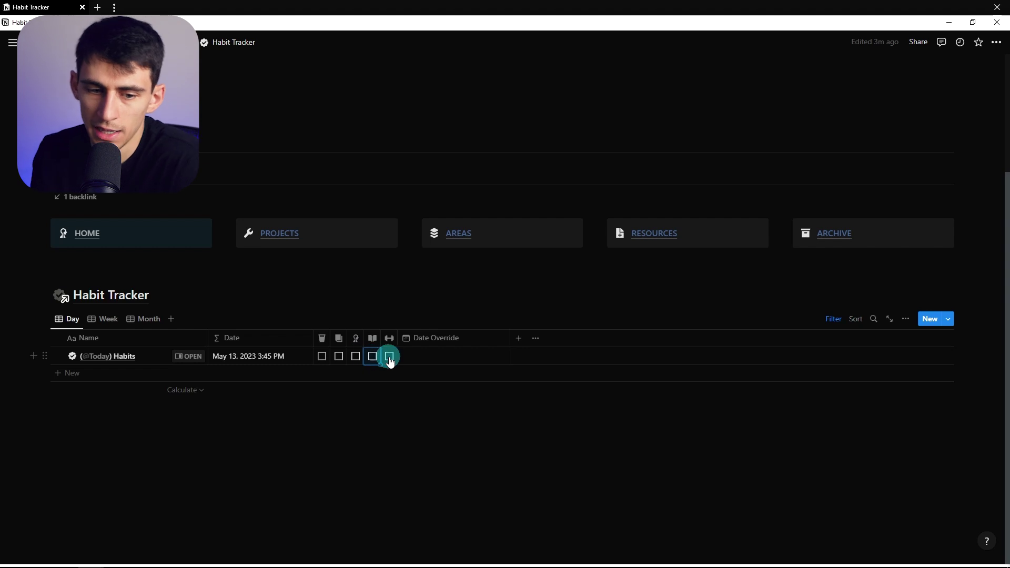
left_click(138, 320)
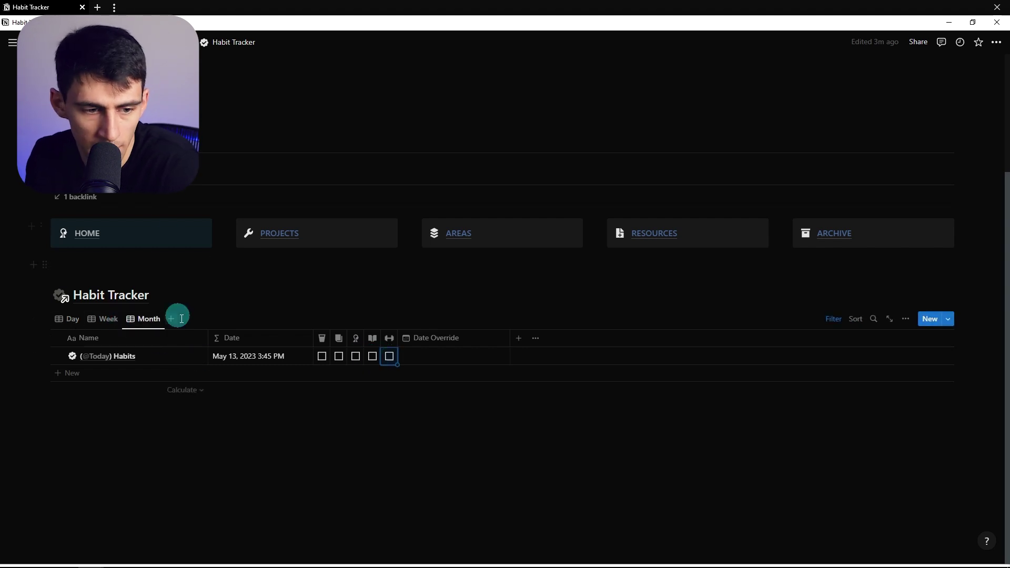
left_click(136, 375)
left_click(141, 447)
left_click(131, 392)
left_click(164, 437)
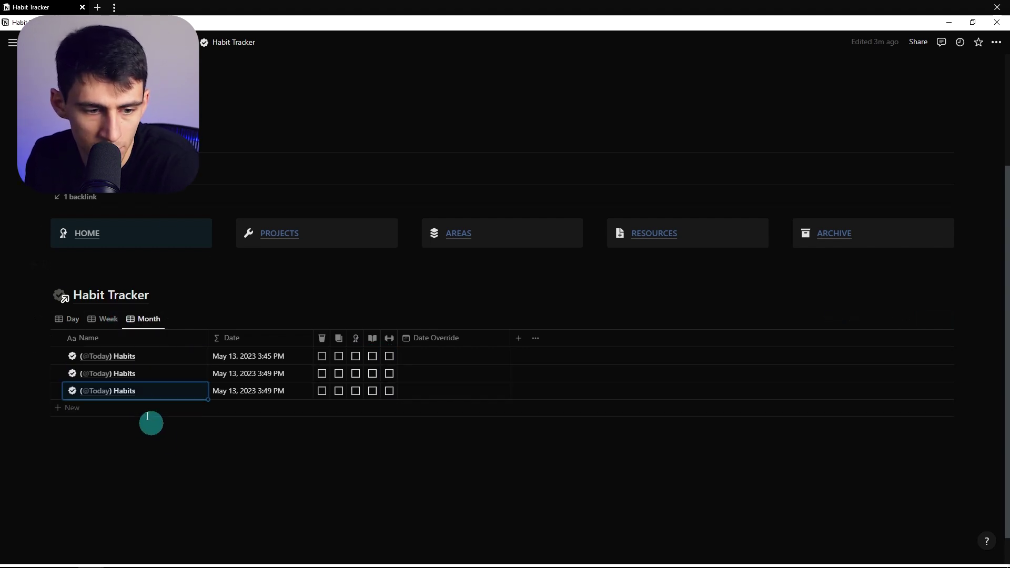
left_click(149, 408)
left_click(157, 463)
left_click(164, 425)
Set the column calculation to Percent checked for Drink Water, Journal, Meditate, Read and Workout in the Month view
left_click(322, 461)
left_click(324, 463)
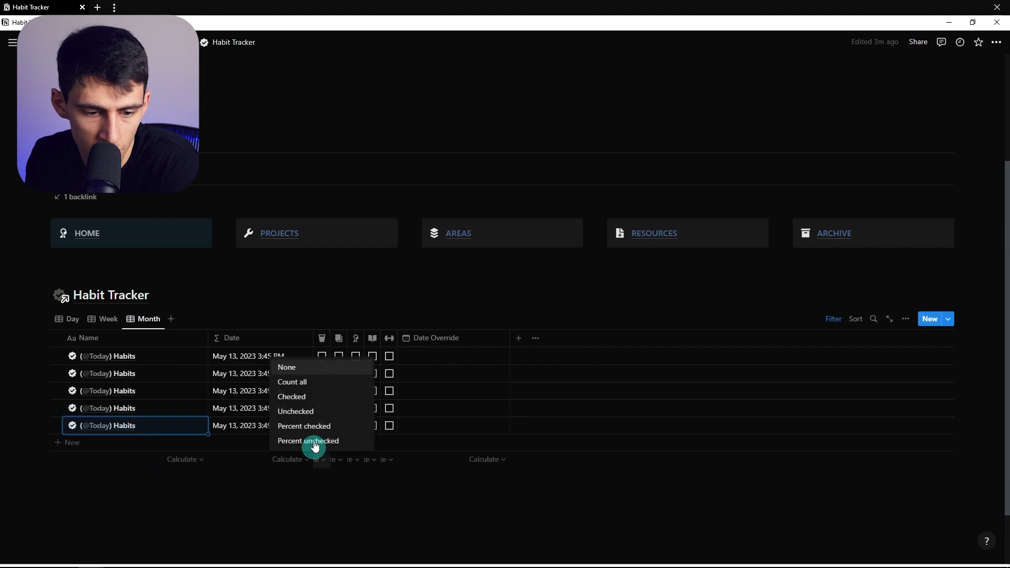
left_click(317, 424)
left_click(337, 459)
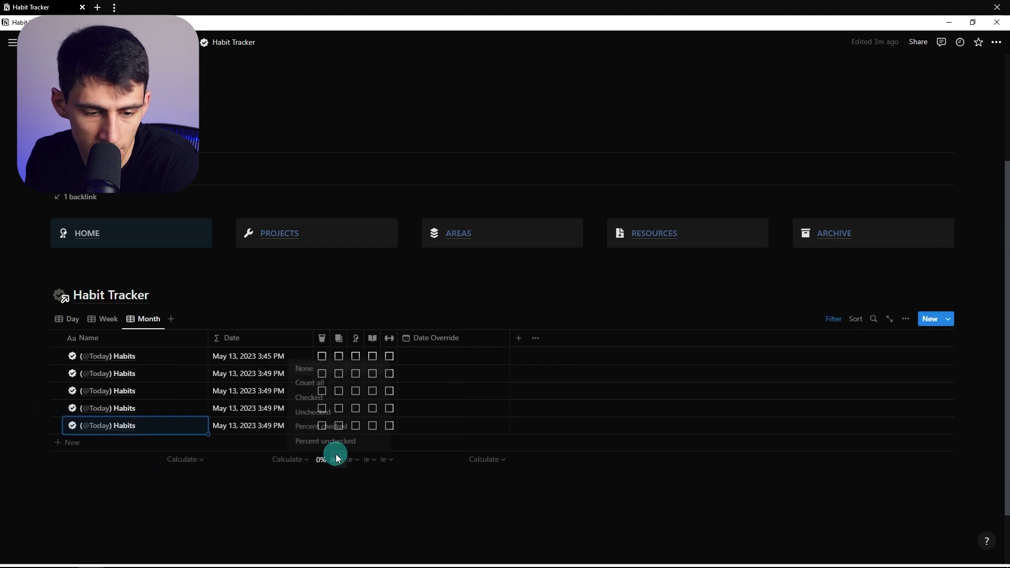
left_click(345, 426)
left_click(354, 460)
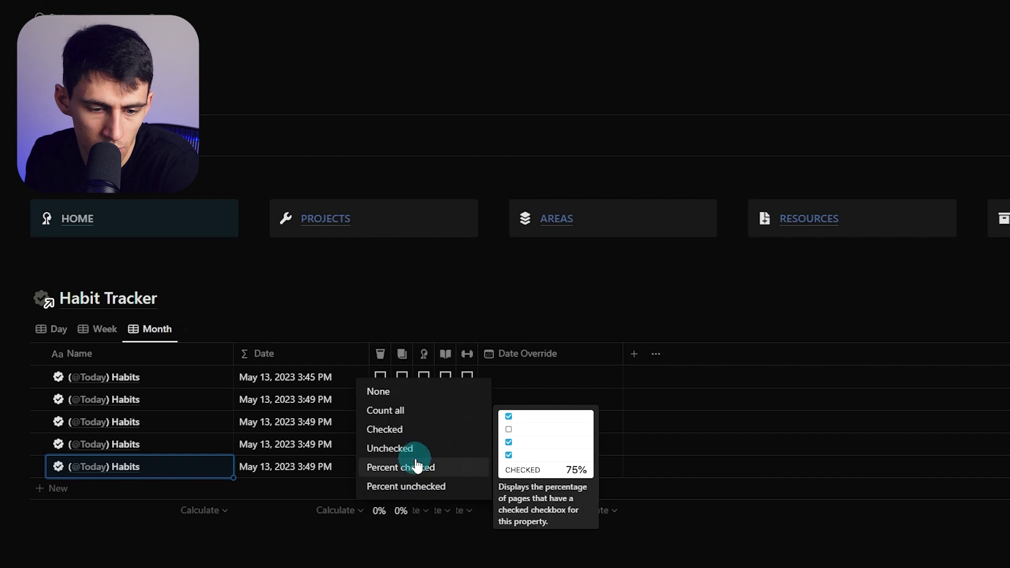
left_click(419, 466)
left_click(439, 512)
left_click(419, 466)
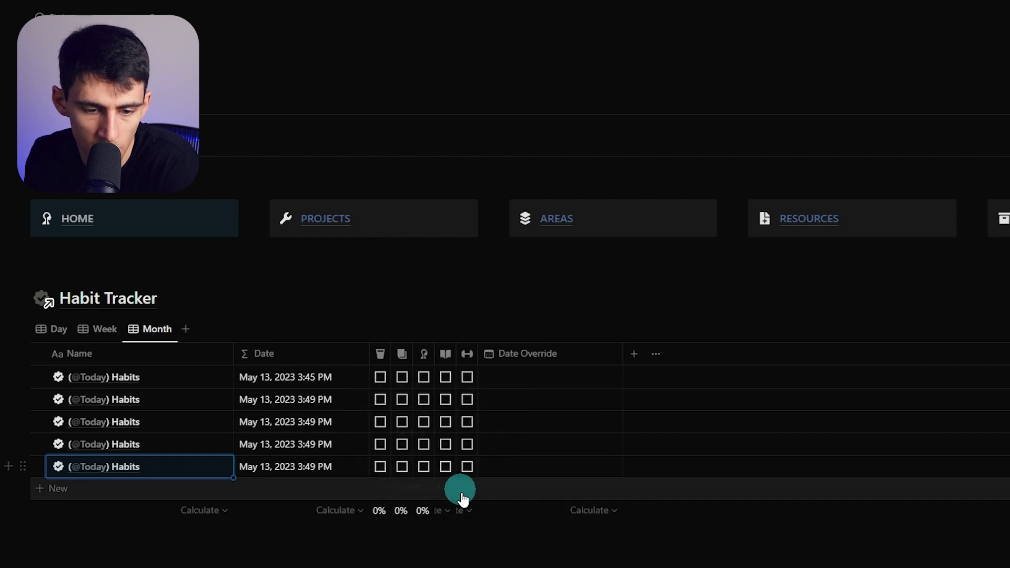
left_click(466, 509)
left_click(459, 473)
Tick Drink Water, Meditate and Workout for the second entry, Journal and Meditate for the third, and Read for the fourth
left_click(380, 400)
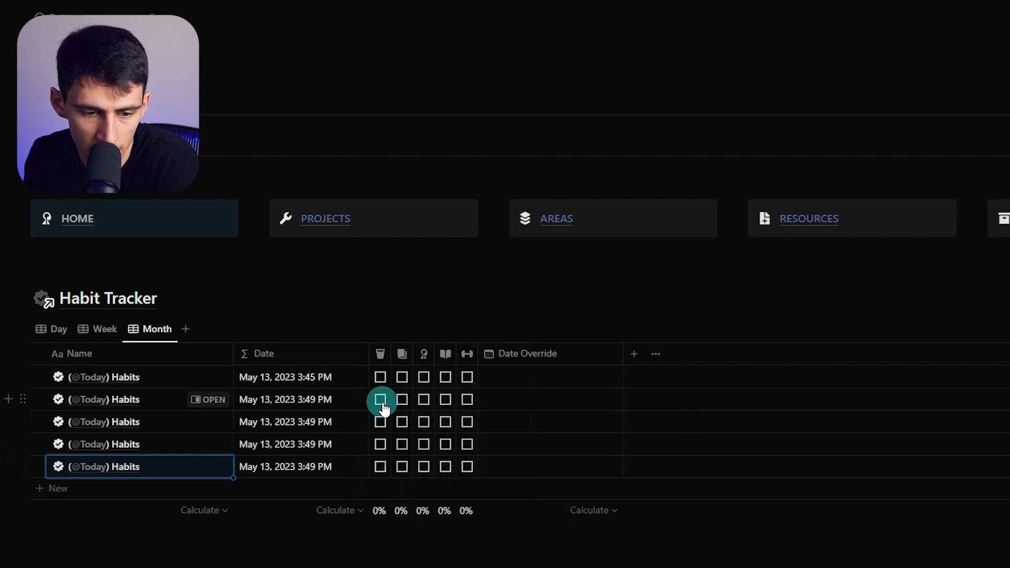
left_click(402, 422)
left_click(424, 399)
left_click(445, 444)
left_click(467, 400)
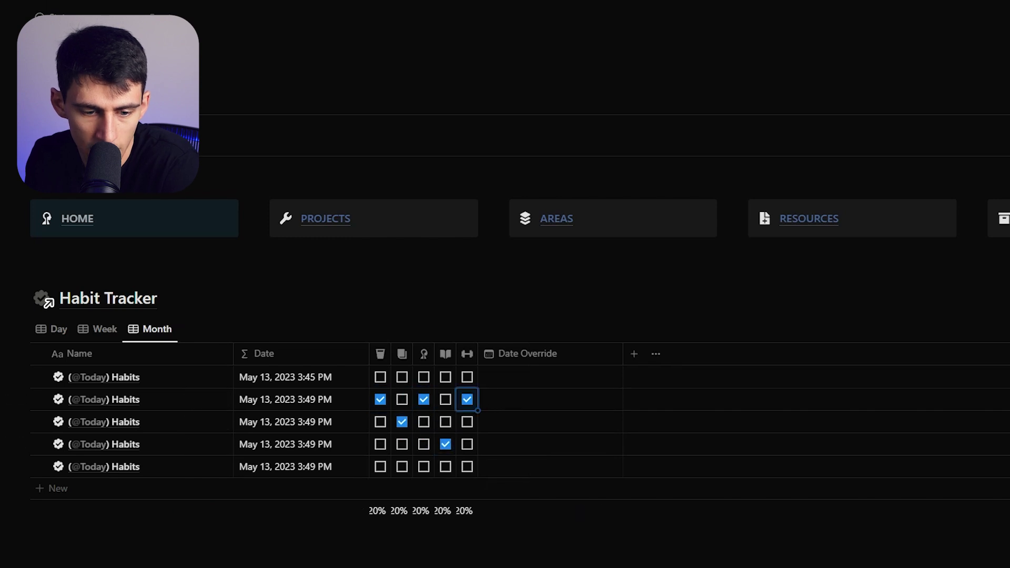
left_click(424, 422)
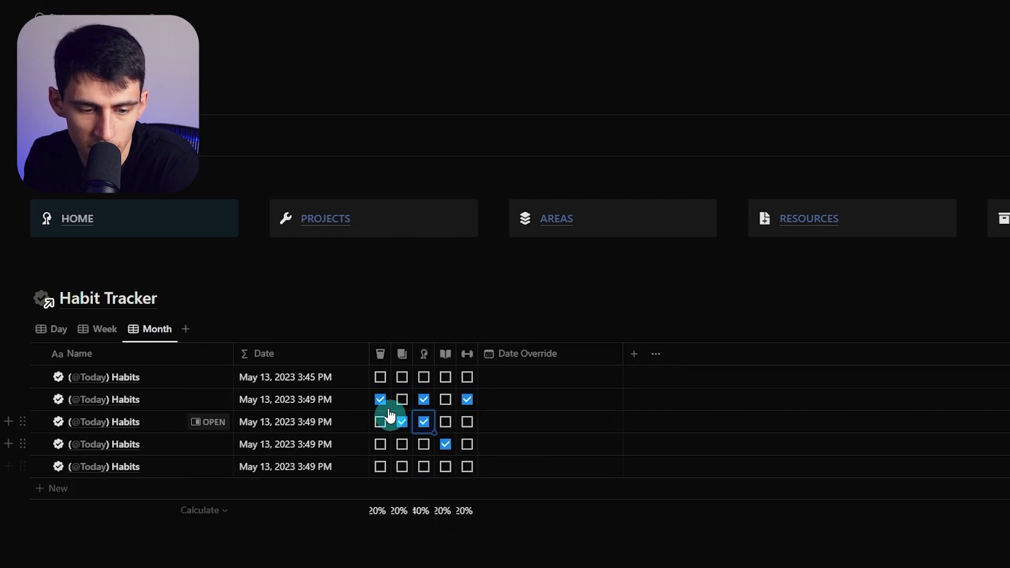
Widen the checkbox columns and tick more sample habits, including Journal for the fifth entry and Read for the first, second and fifth
left_click_drag(390, 352, 450, 354)
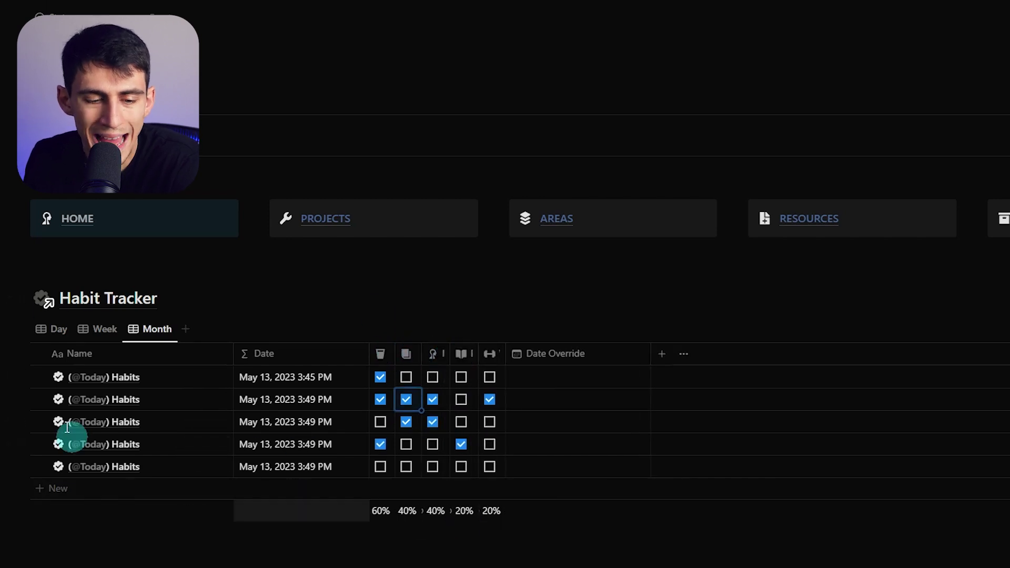
left_click(406, 466)
left_click(461, 399)
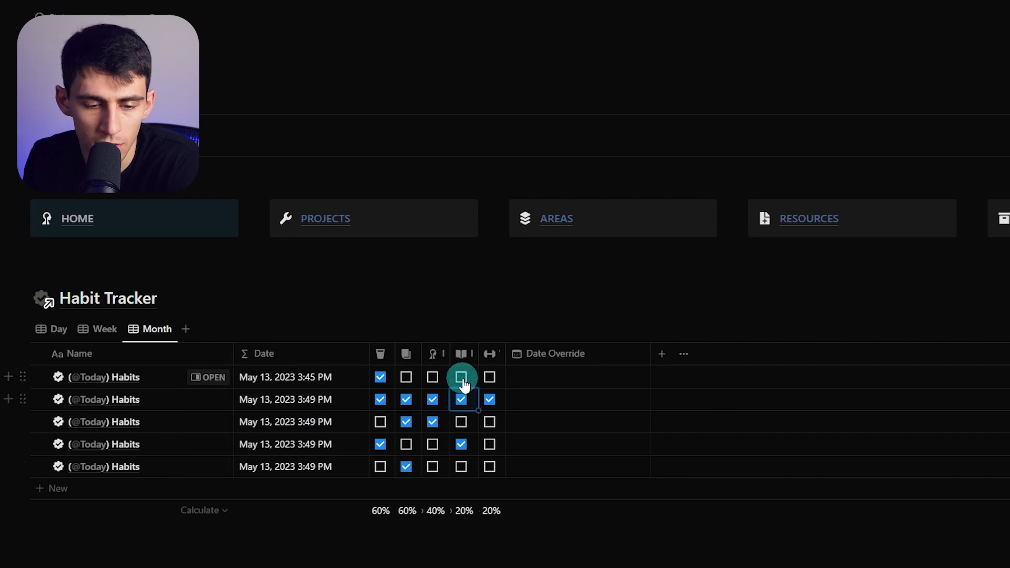
left_click(461, 466)
left_click(467, 384)
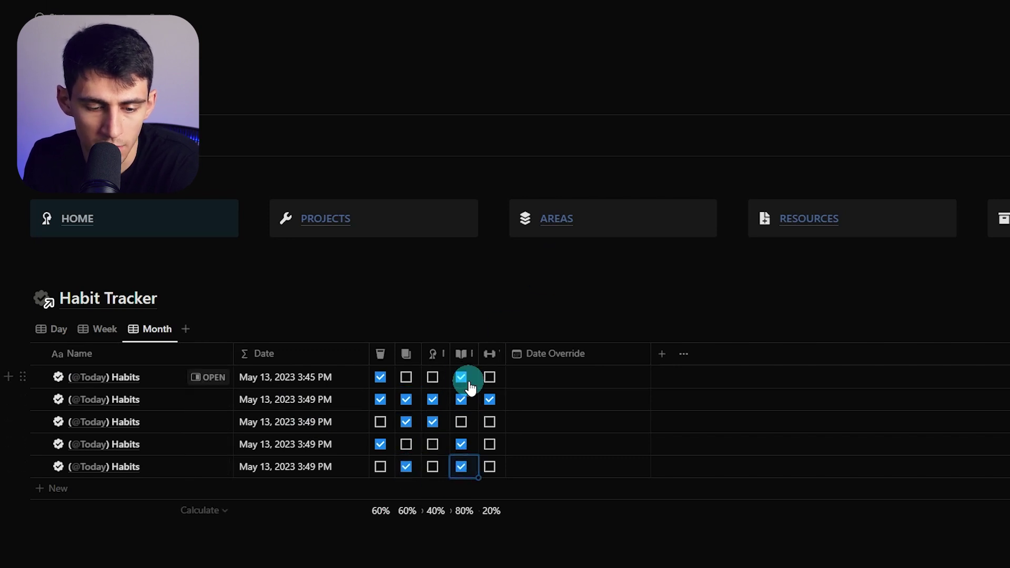
Backdate the second and third entries with Date Override May 12, 2023 and May 11, 2023, matching their title mentions to those dates
left_click(108, 395)
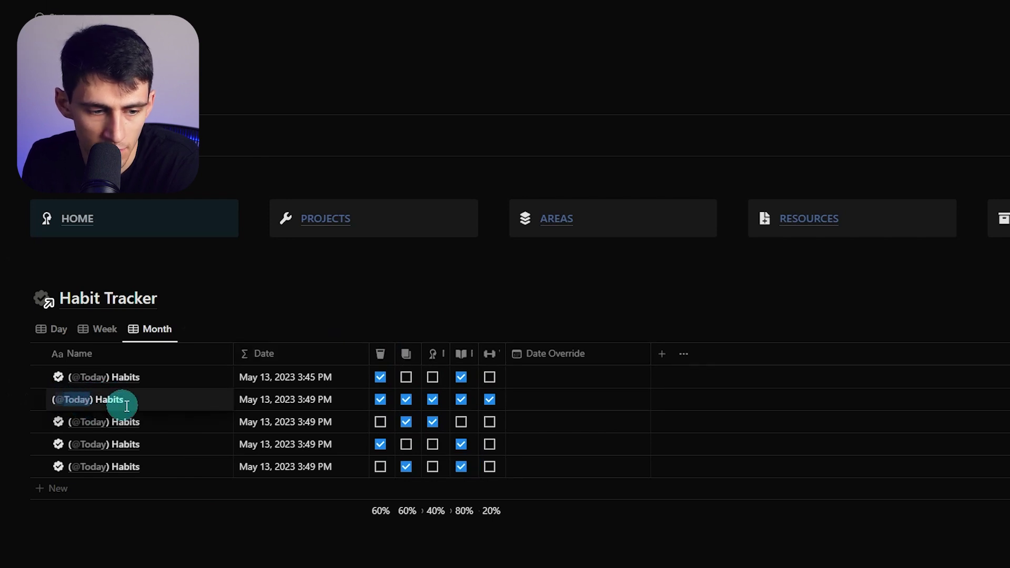
key("Escape")
left_click(215, 400)
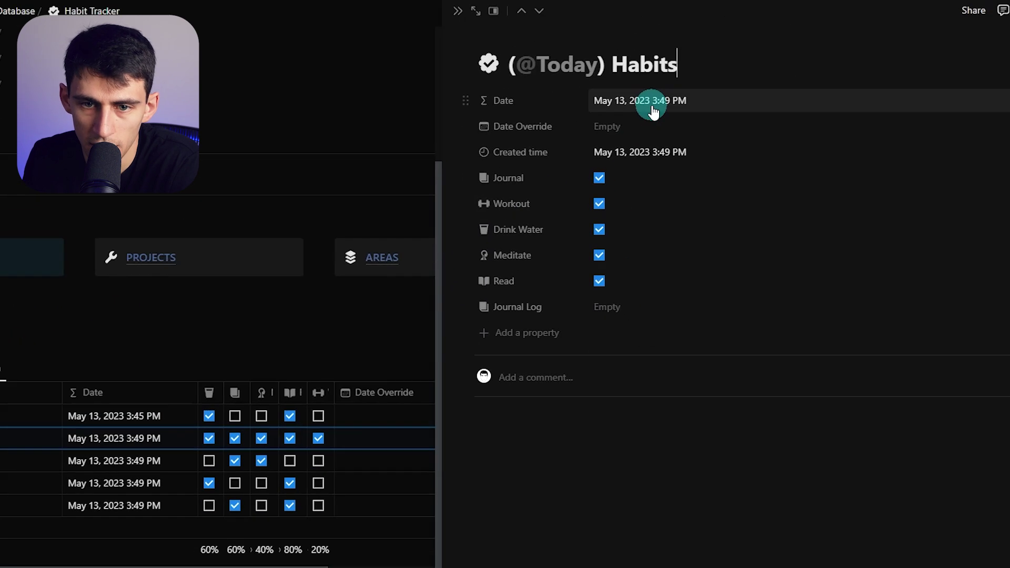
left_click(652, 131)
left_click(715, 243)
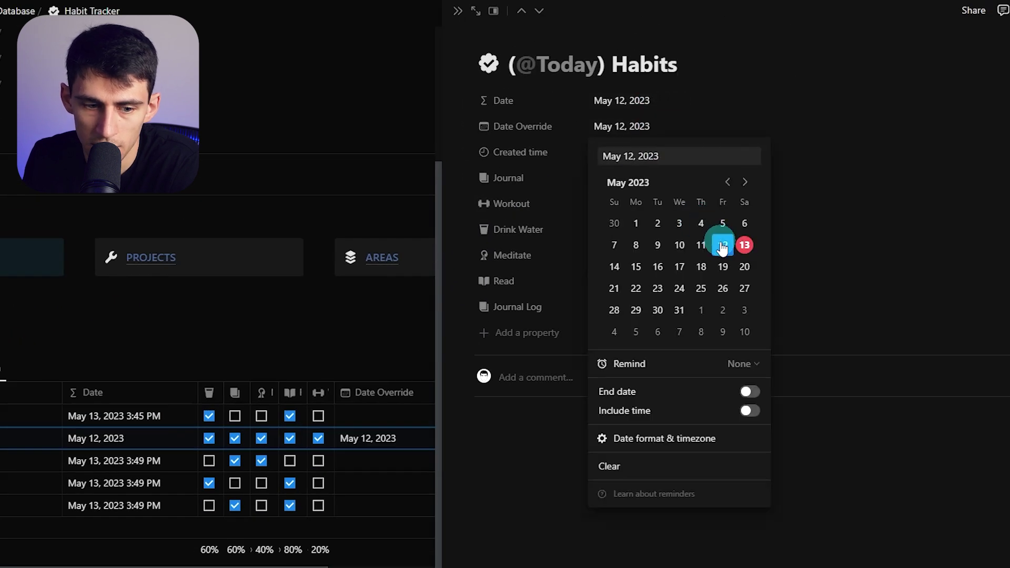
left_click(594, 46)
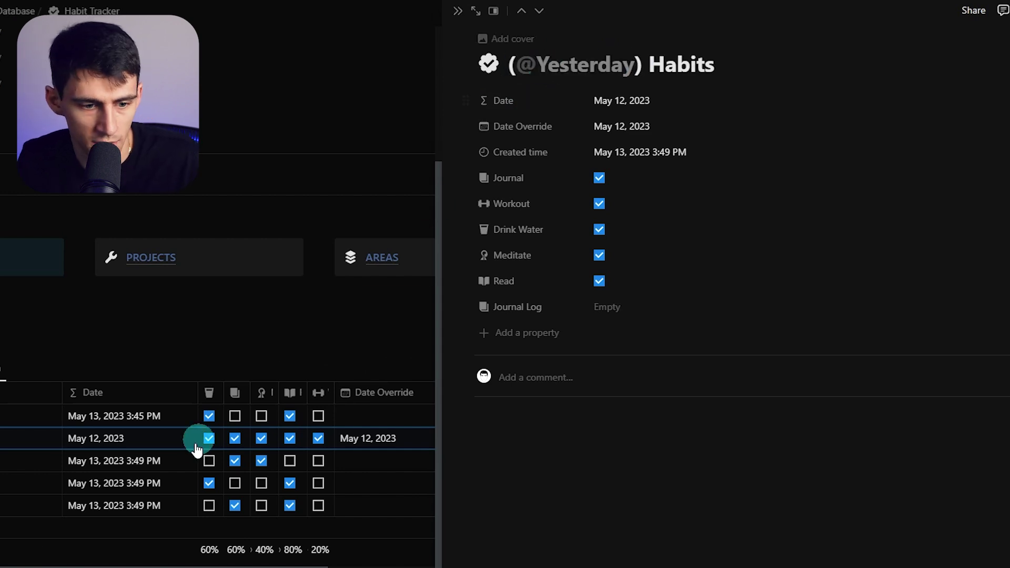
left_click(22, 462)
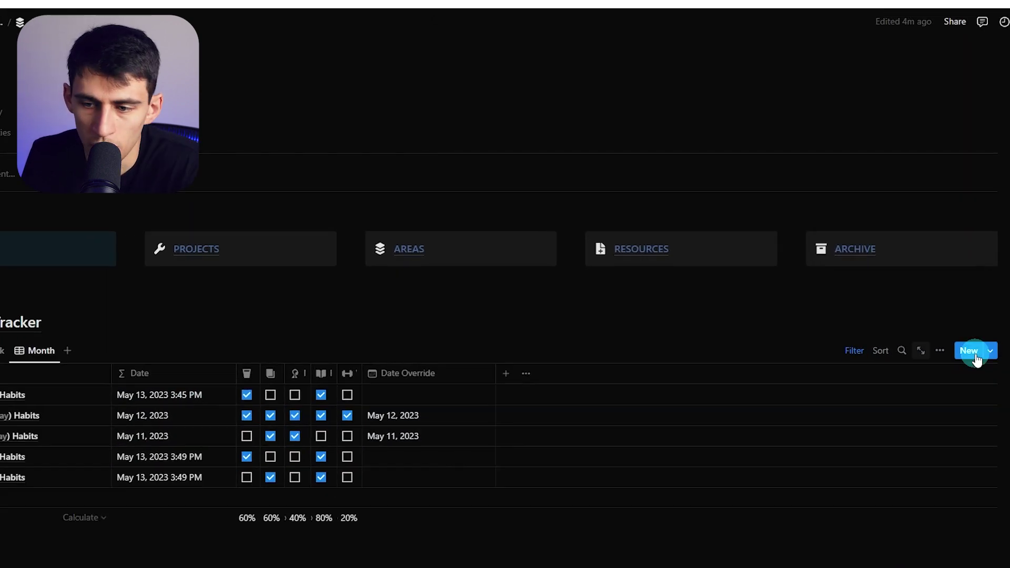
Check which Habit Tracker template is the default and review the entries in the Month view
left_click(989, 350)
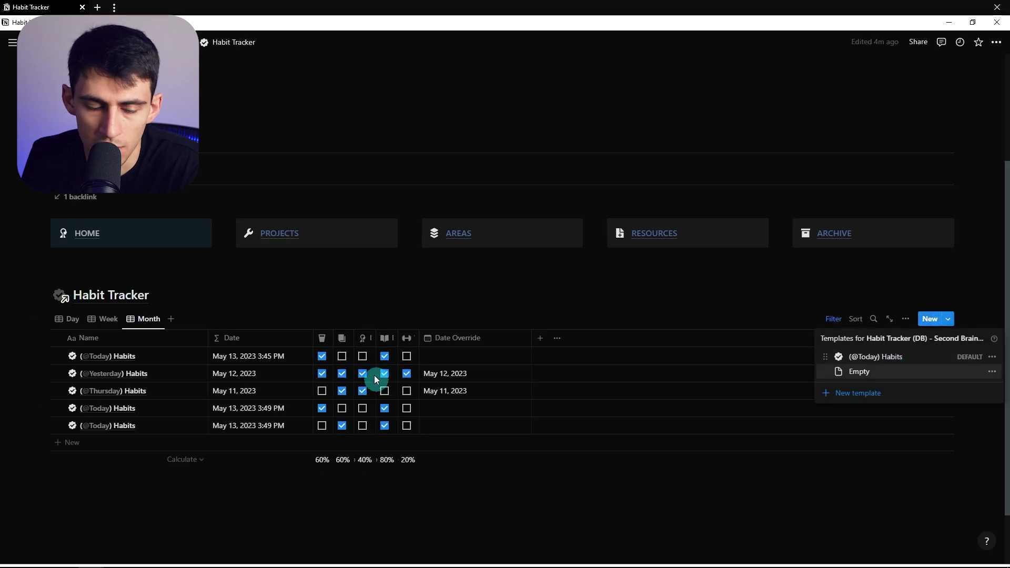
left_click(149, 375)
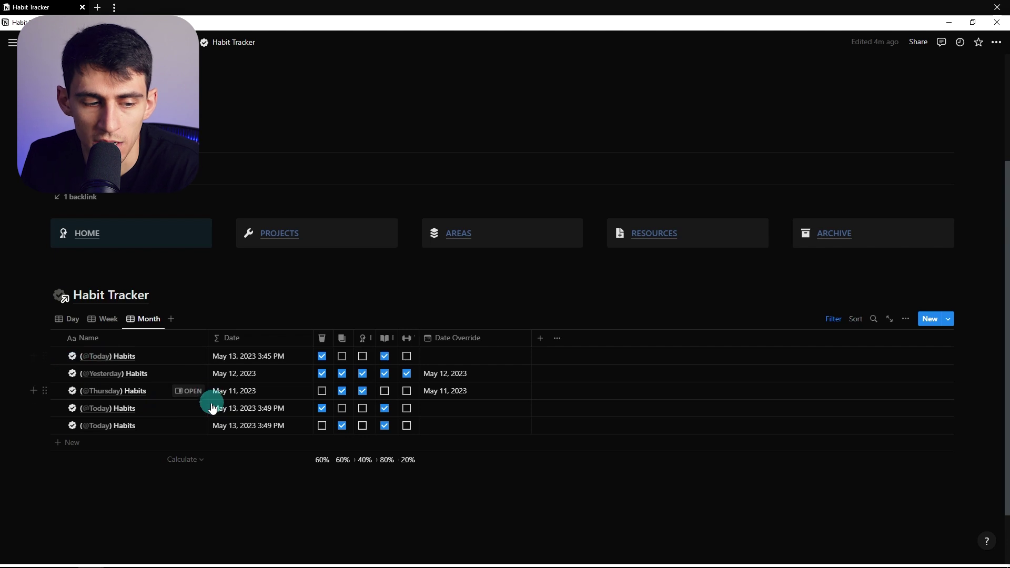
scroll(260, 445, "down", 1)
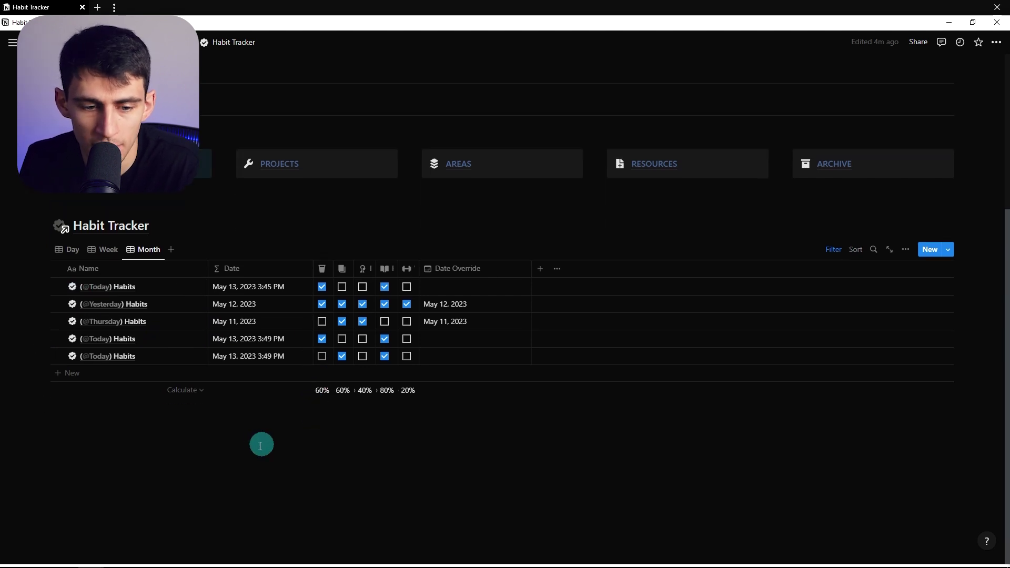
Insert a button above the Habit Tracker table that adds a page to the Habit Tracker (DB) - Second Brainxx database
left_click_drag(44, 411, 74, 212)
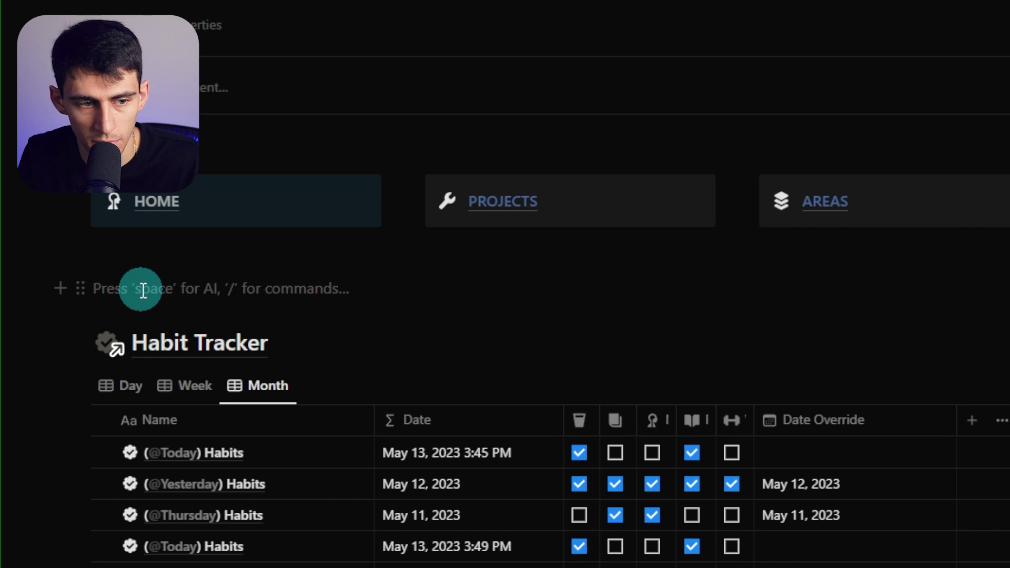
type("/button")
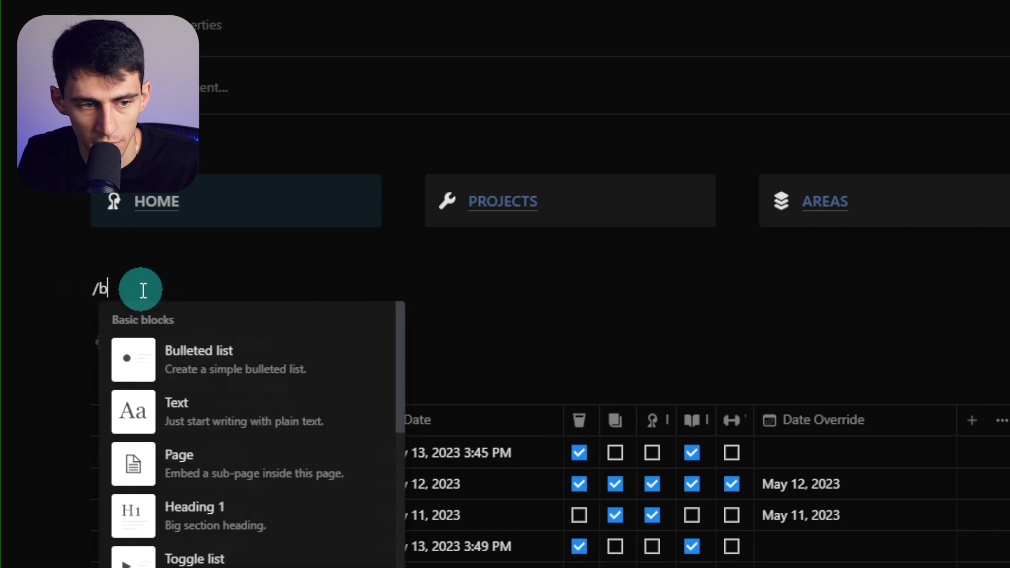
key("Return")
left_click(181, 288)
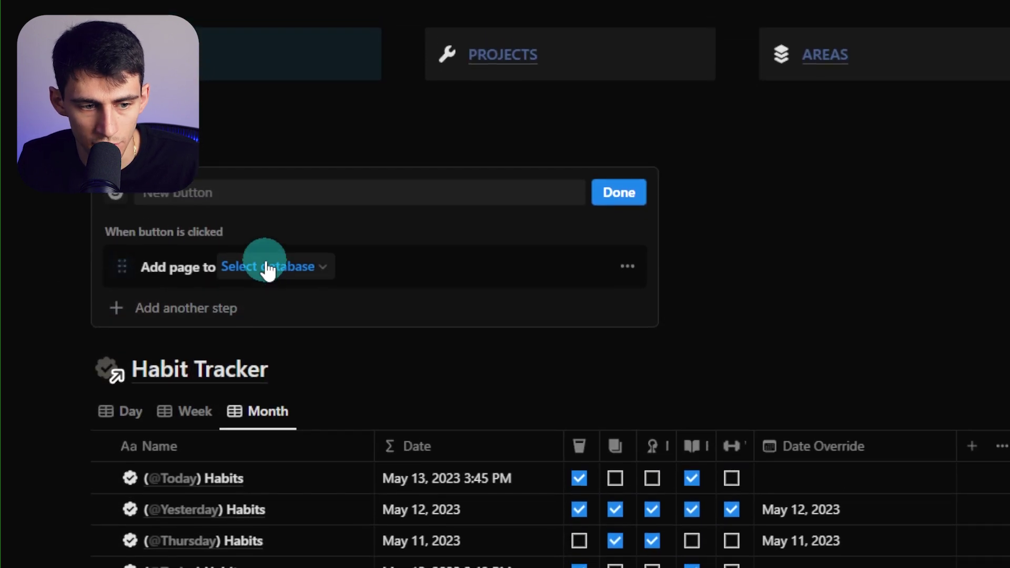
left_click(263, 239)
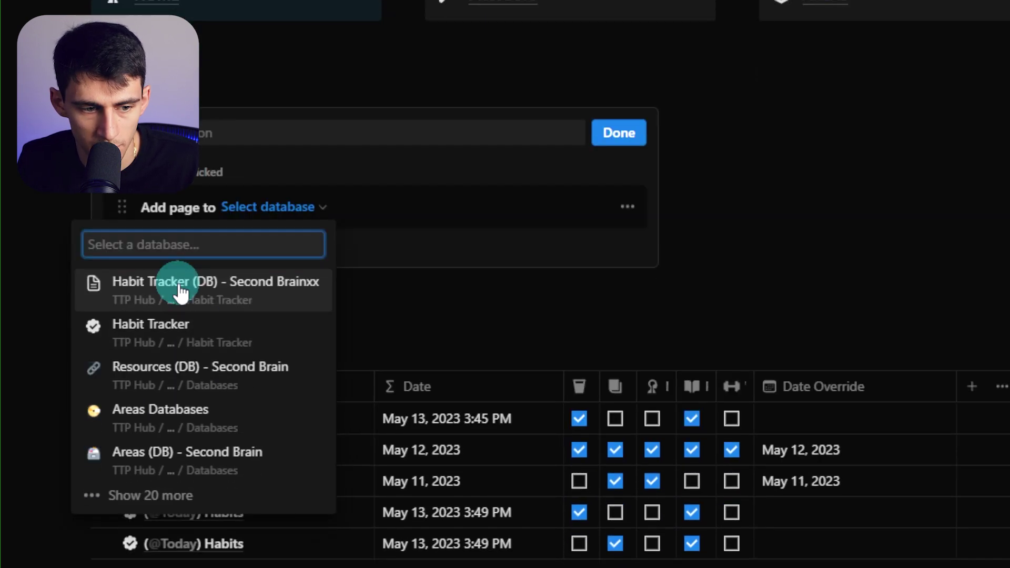
left_click(175, 342)
left_click(265, 285)
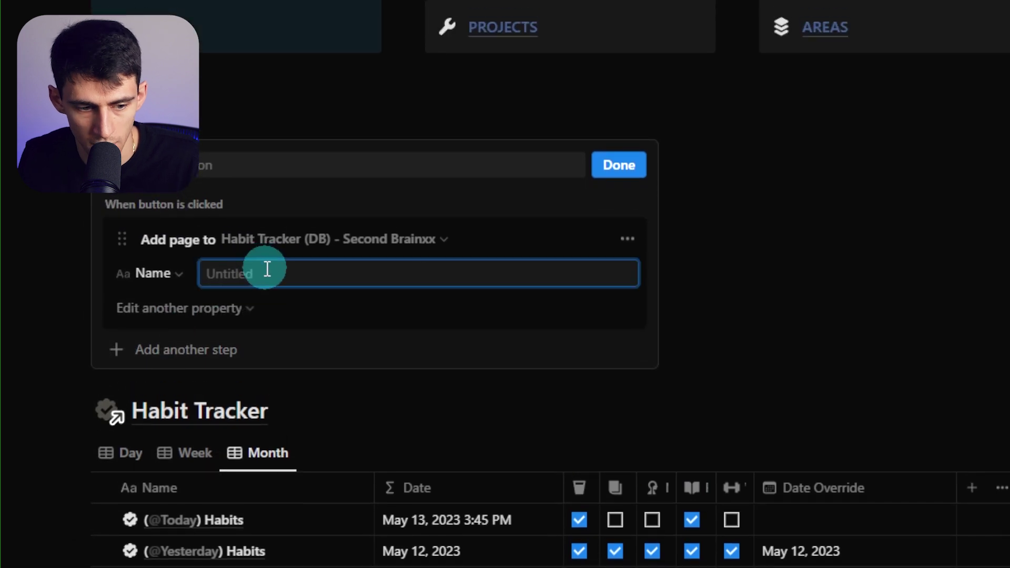
type("(@today")
key("Return")
type(") Habits")
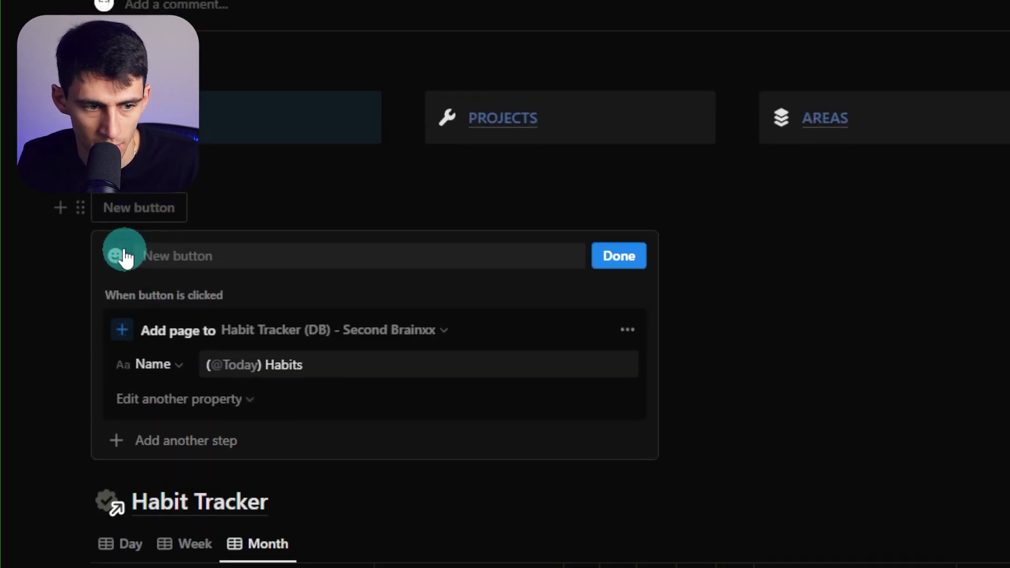
left_click(116, 165)
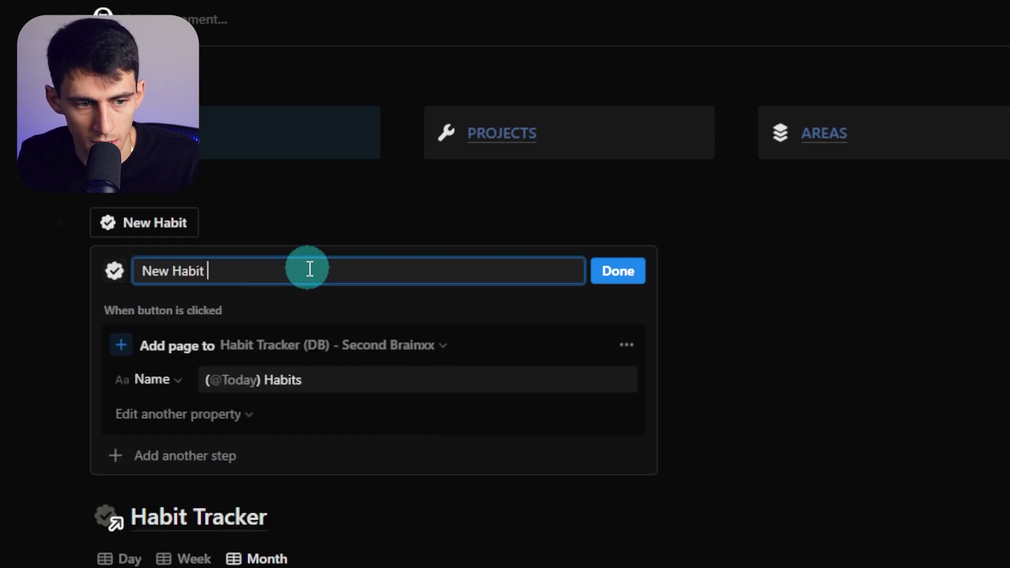
type("Day")
key("Return")
scroll(86, 262, "up", 1)
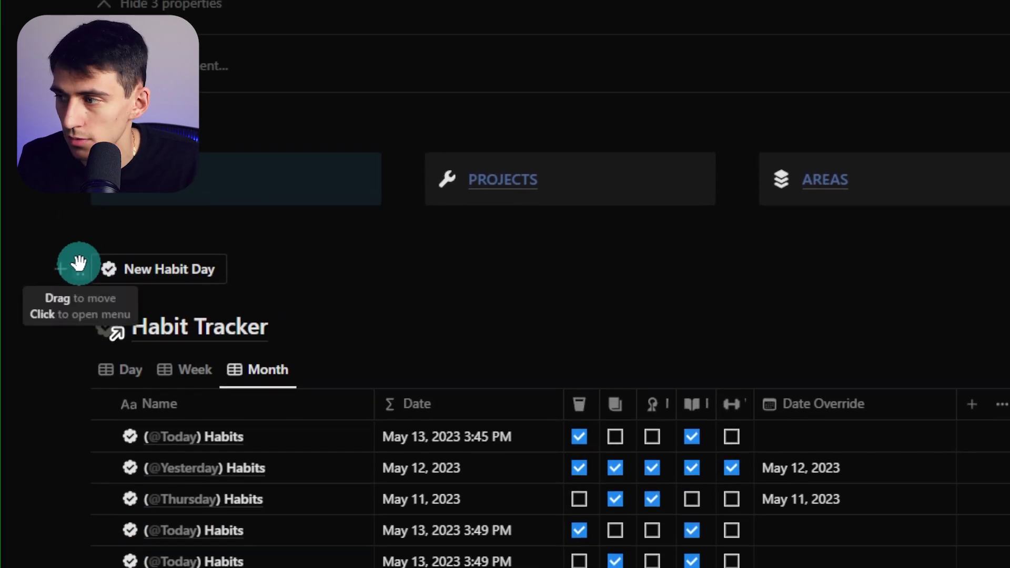
Duplicate the New Habit Day button and place the copy beside the original in a second column
left_click(81, 276)
left_click(152, 228)
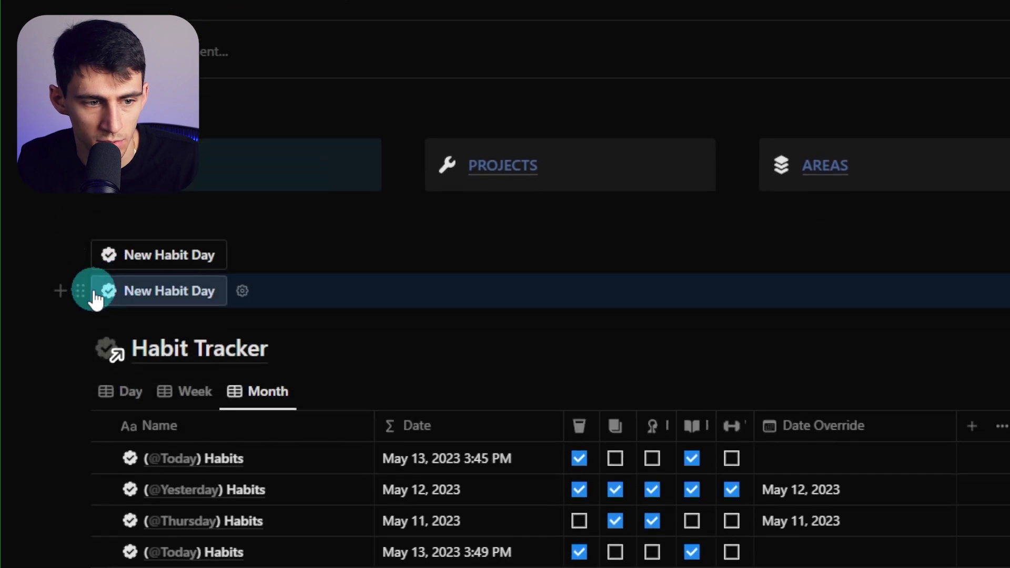
left_click_drag(81, 308, 84, 274)
Rename the duplicated button as Check Off Habits and give it a ticked checkbox icon
left_click(842, 276)
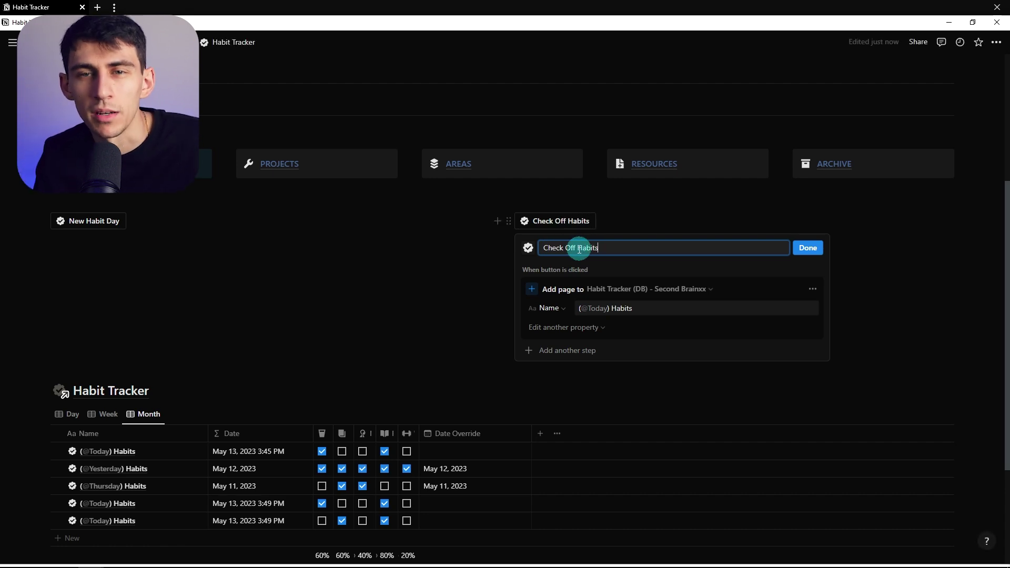
left_click(531, 253)
type("checkb")
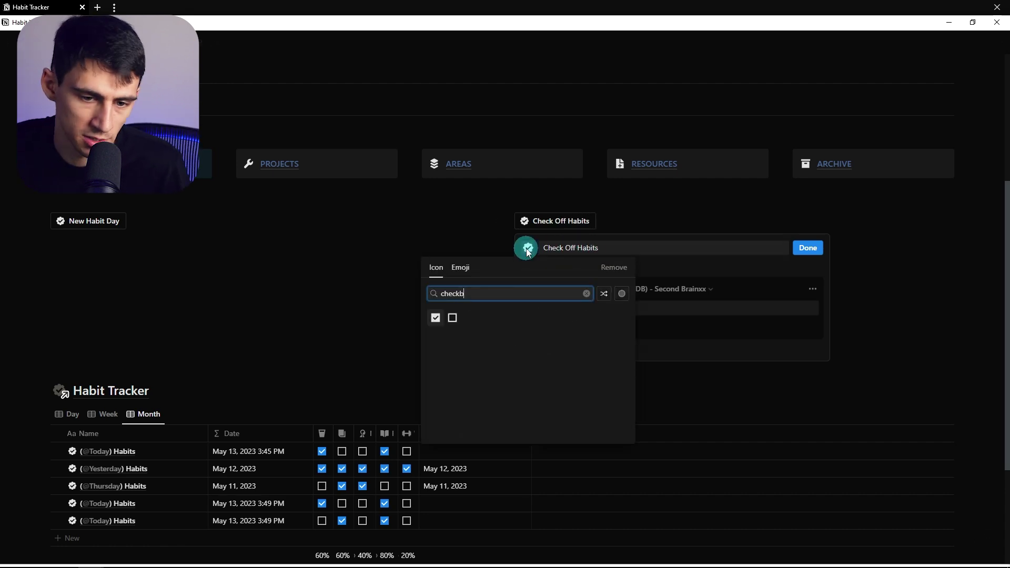
left_click(410, 337)
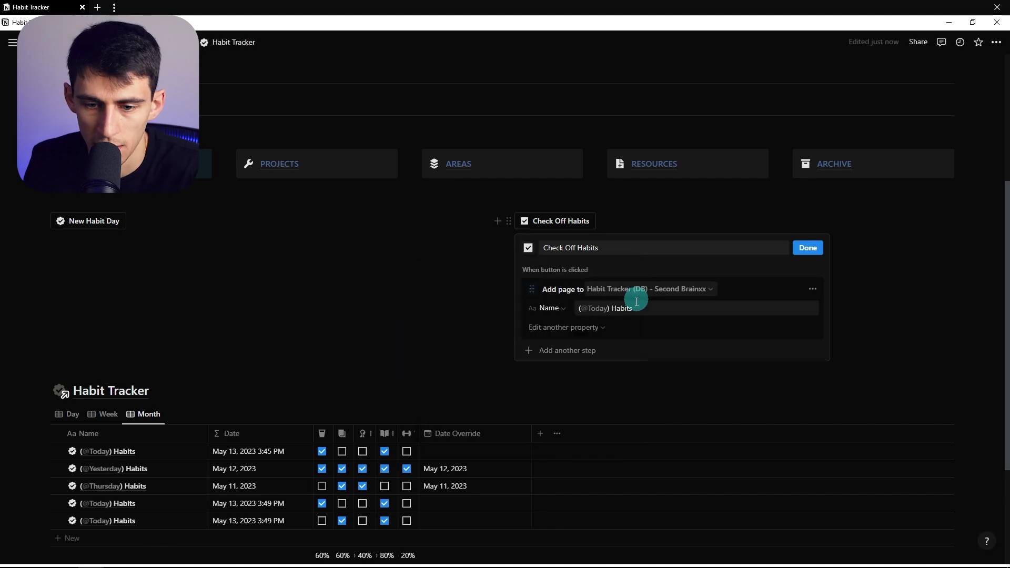
Replace the Check Off Habits button's add-page action with one that edits pages in Habit Tracker (DB) - Second Brainxx
left_click(814, 288)
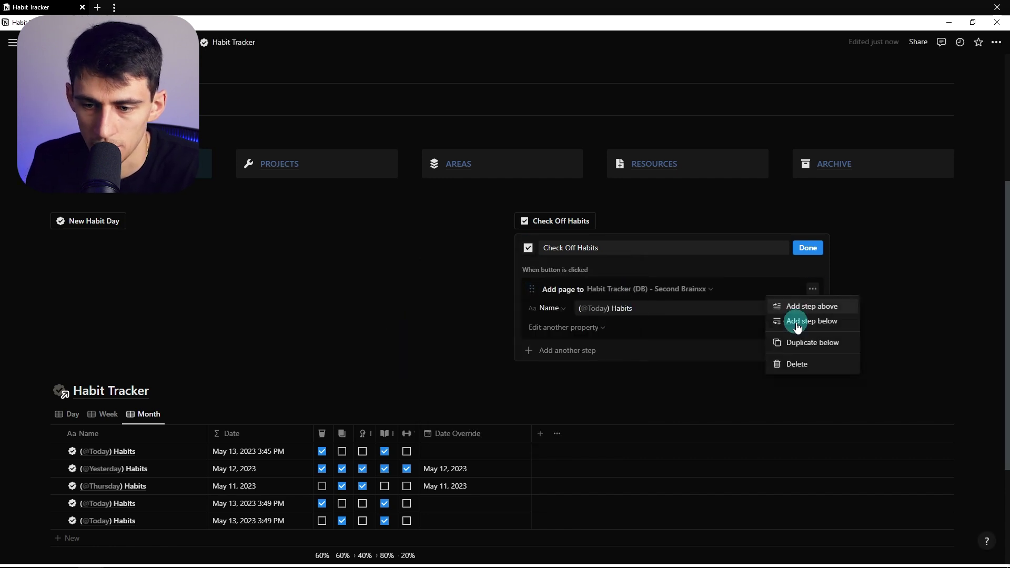
left_click(794, 361)
left_click(616, 290)
left_click(561, 332)
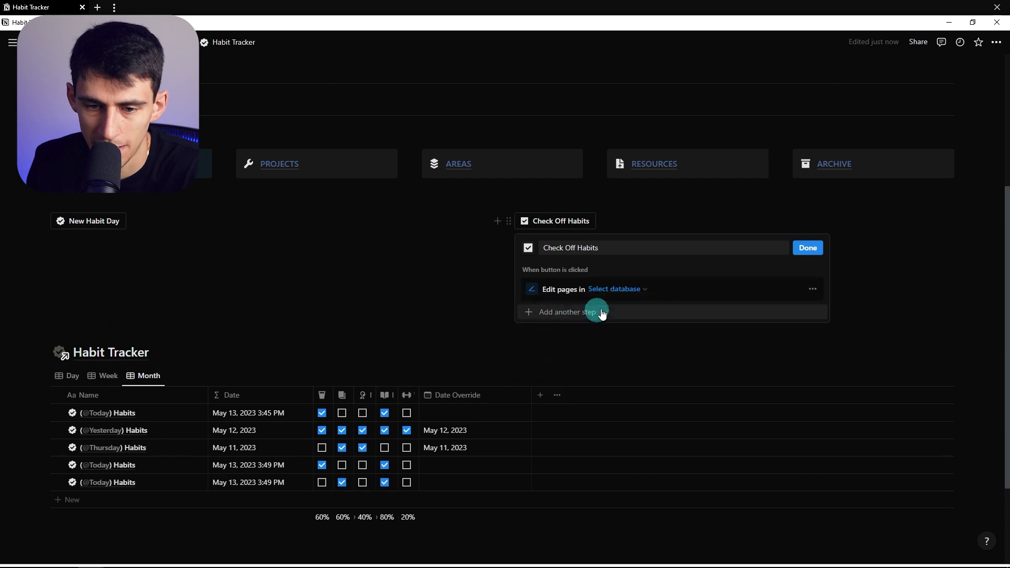
left_click(595, 291)
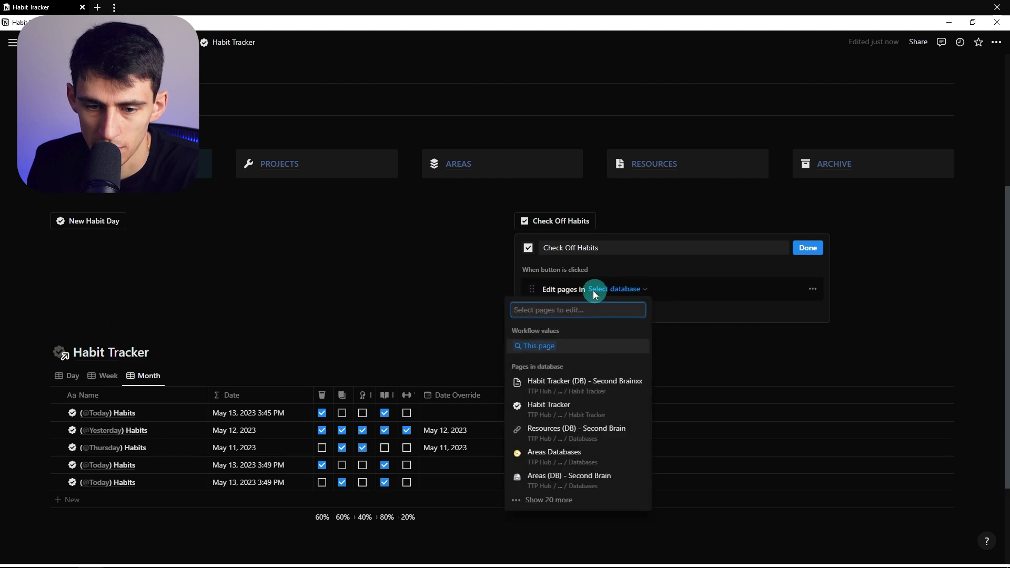
left_click(547, 346)
left_click(567, 301)
left_click(506, 378)
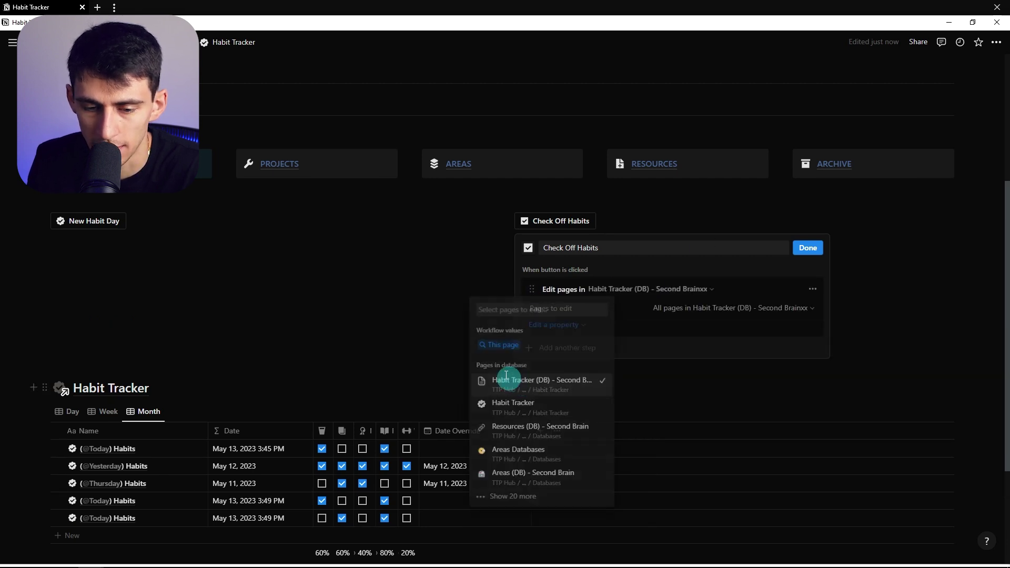
Make the Check Off Habits button set the Workout, Drink Water and Journal properties to Checked
left_click(558, 325)
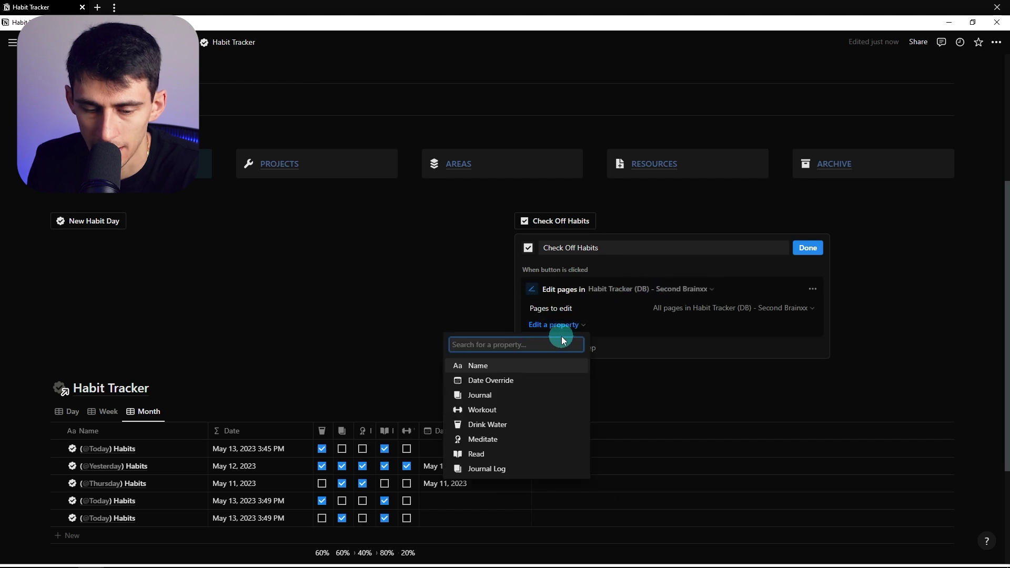
left_click(520, 410)
left_click(592, 325)
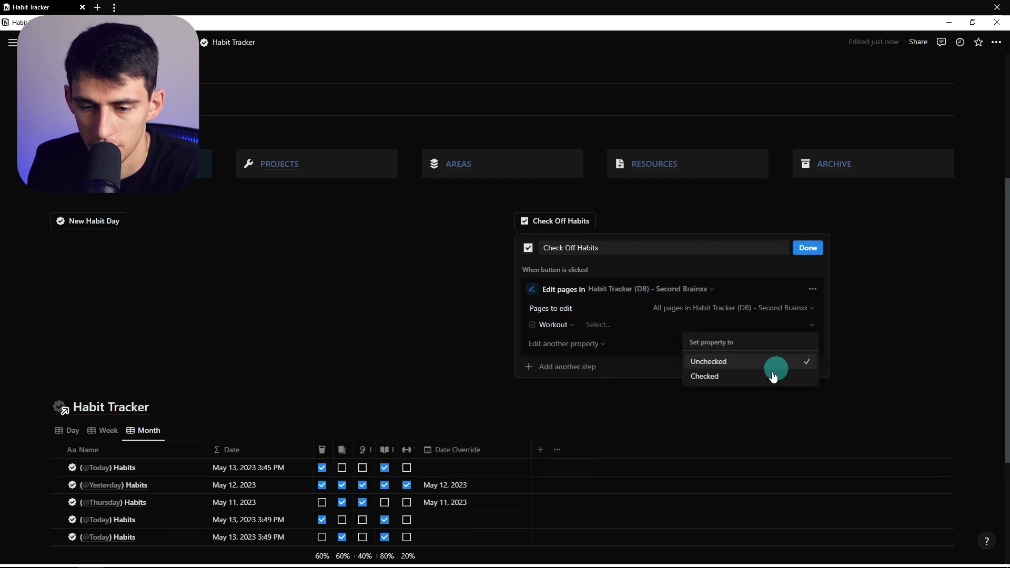
left_click(757, 376)
left_click(598, 345)
left_click(638, 343)
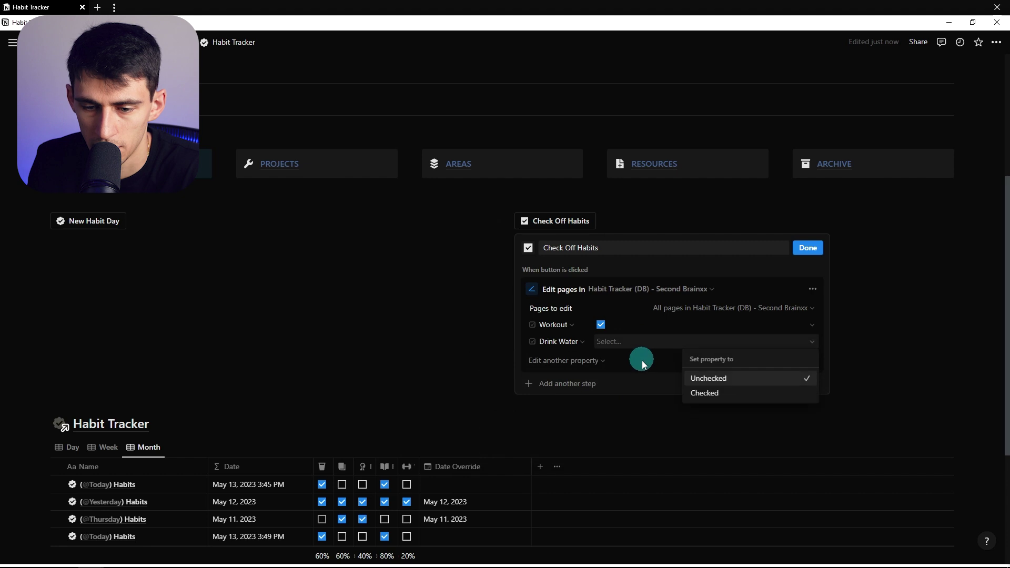
left_click(704, 394)
left_click(583, 362)
left_click(531, 427)
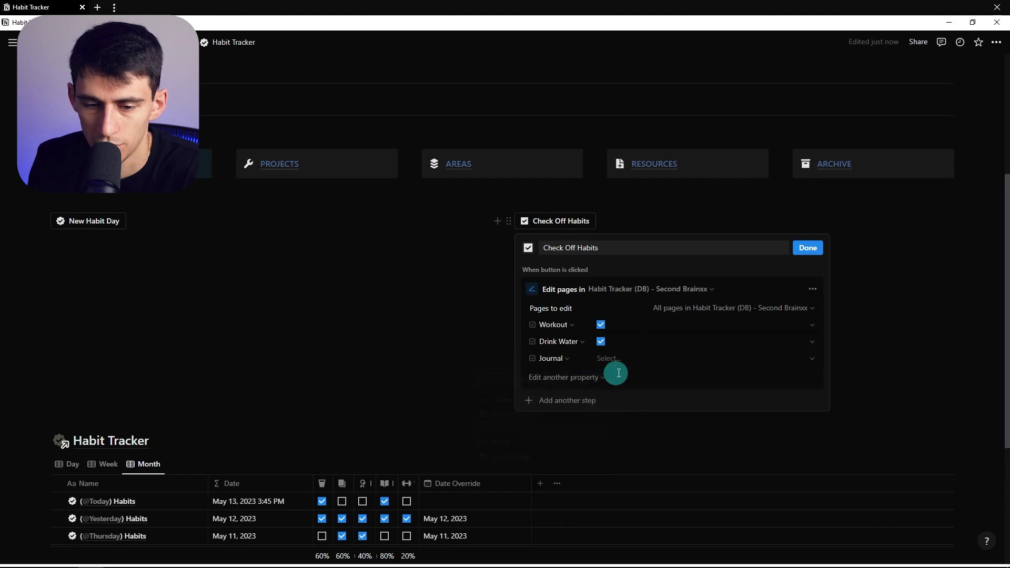
left_click(615, 360)
left_click(703, 408)
Add the Read and Meditate properties to the button's edit action, both set to Checked
left_click(573, 377)
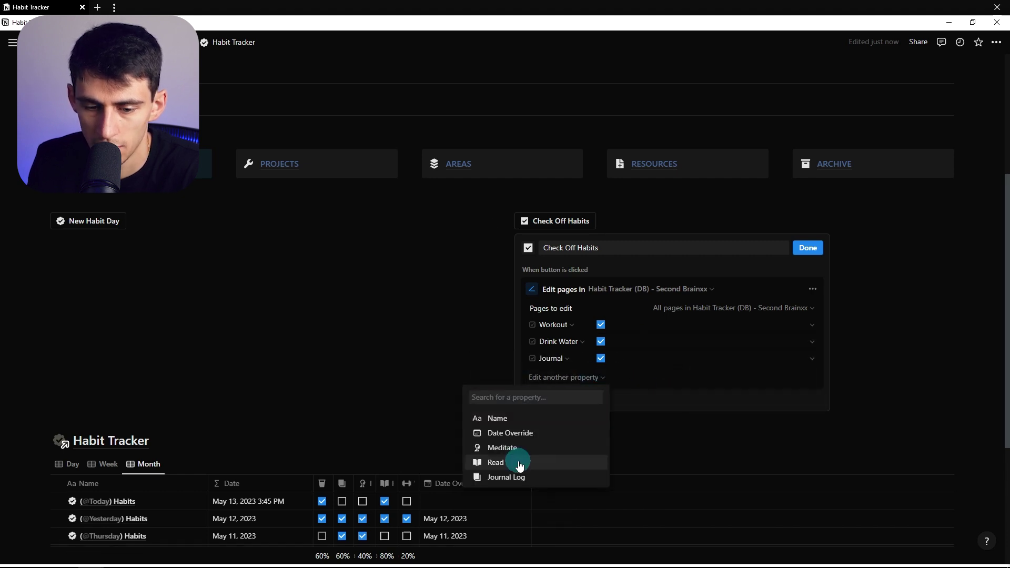
left_click(519, 463)
left_click(629, 377)
left_click(703, 424)
left_click(589, 396)
left_click(518, 465)
left_click(629, 392)
left_click(715, 442)
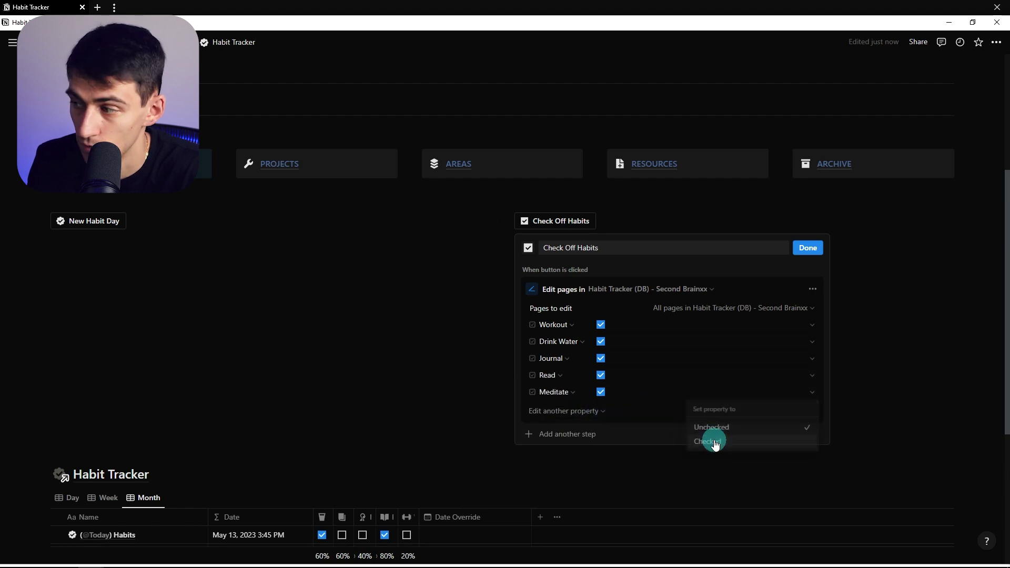
left_click(714, 442)
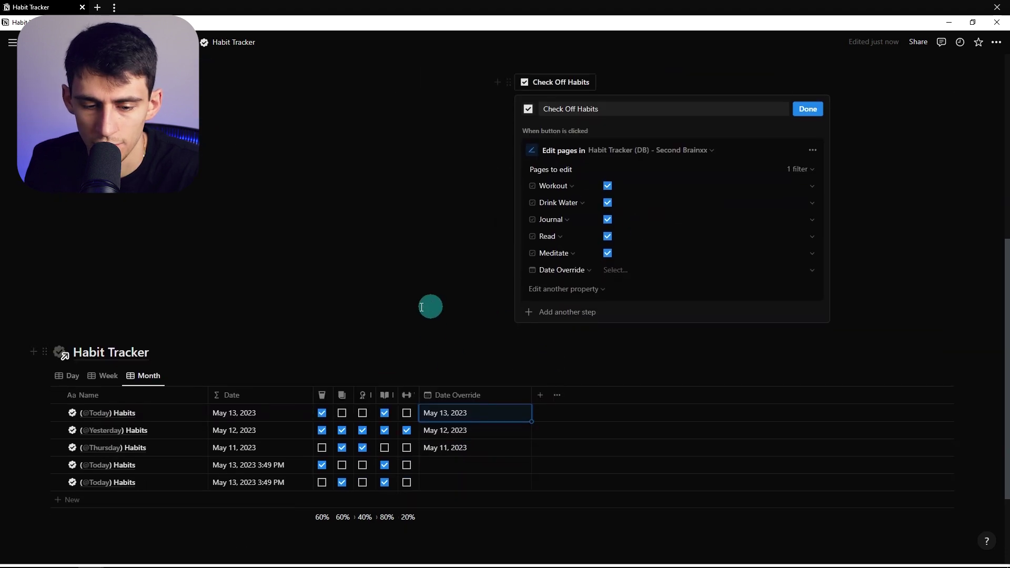
Filter the pages edited by the Check Off Habits button to those where Date is Today
scroll(721, 233, "up", 1)
left_click(812, 223)
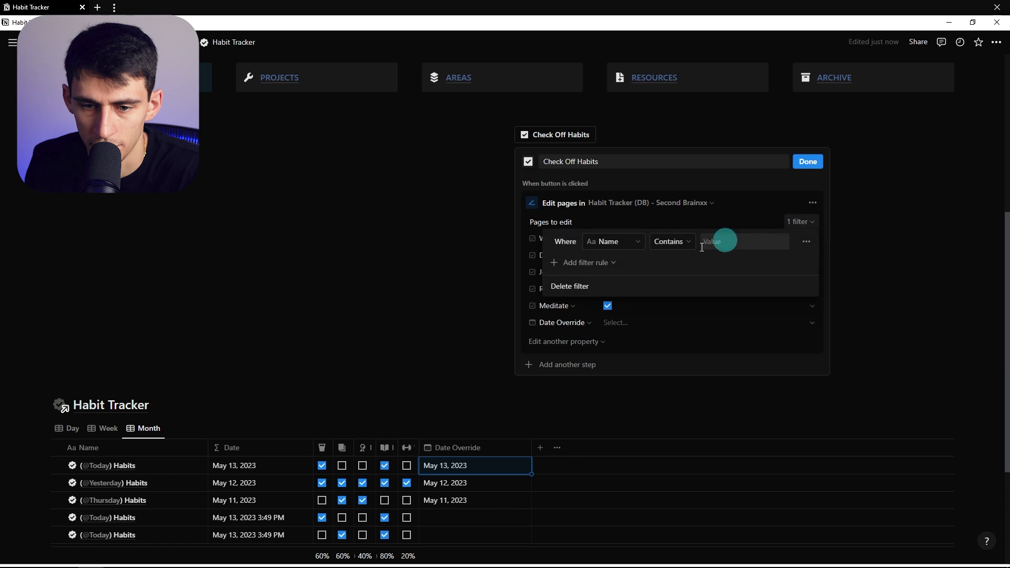
left_click(615, 243)
left_click(630, 260)
left_click(866, 204)
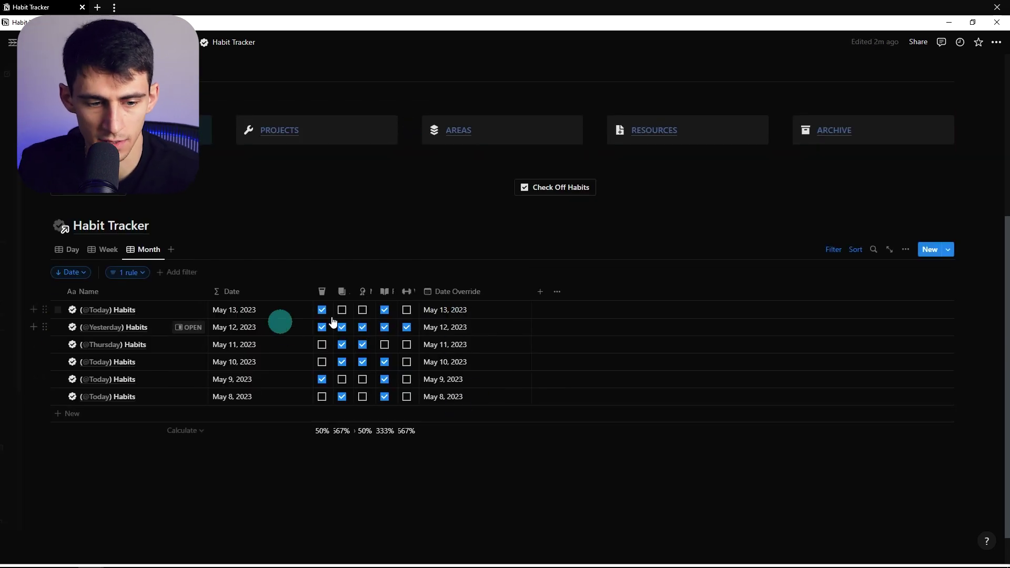
Check the Month view's descending Date sort and open the sort options of the Week view
left_click(859, 251)
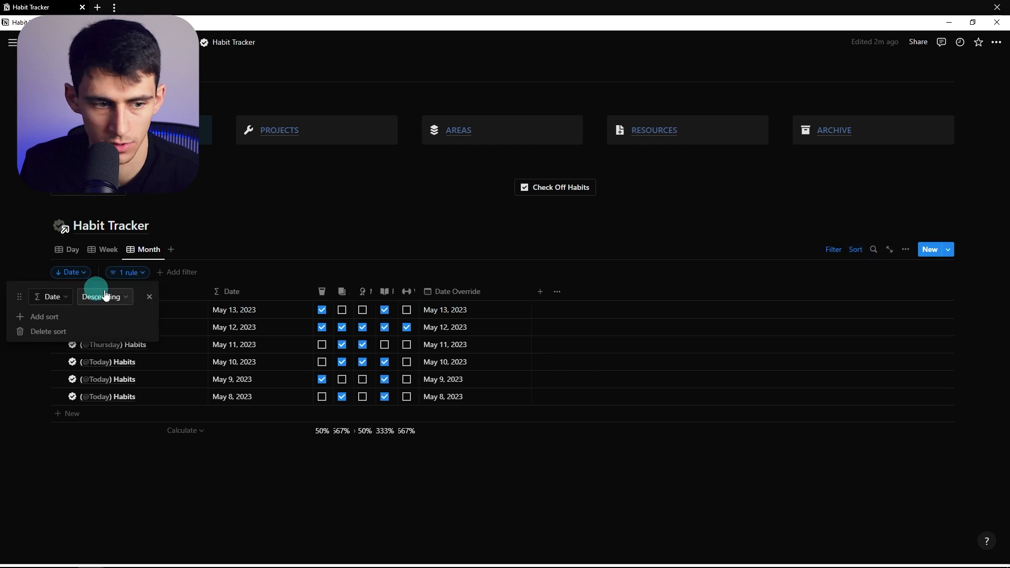
left_click(116, 257)
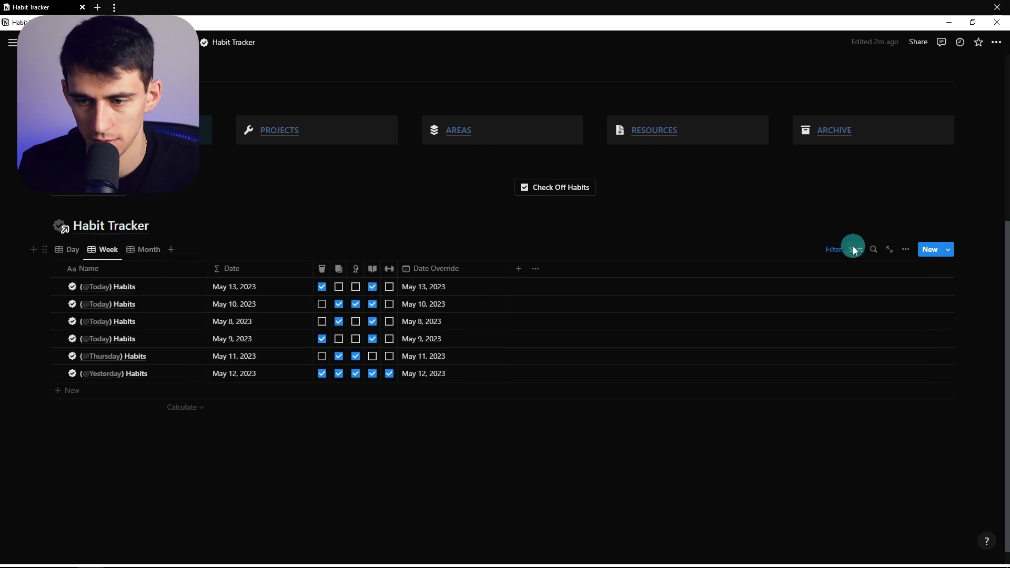
left_click(854, 251)
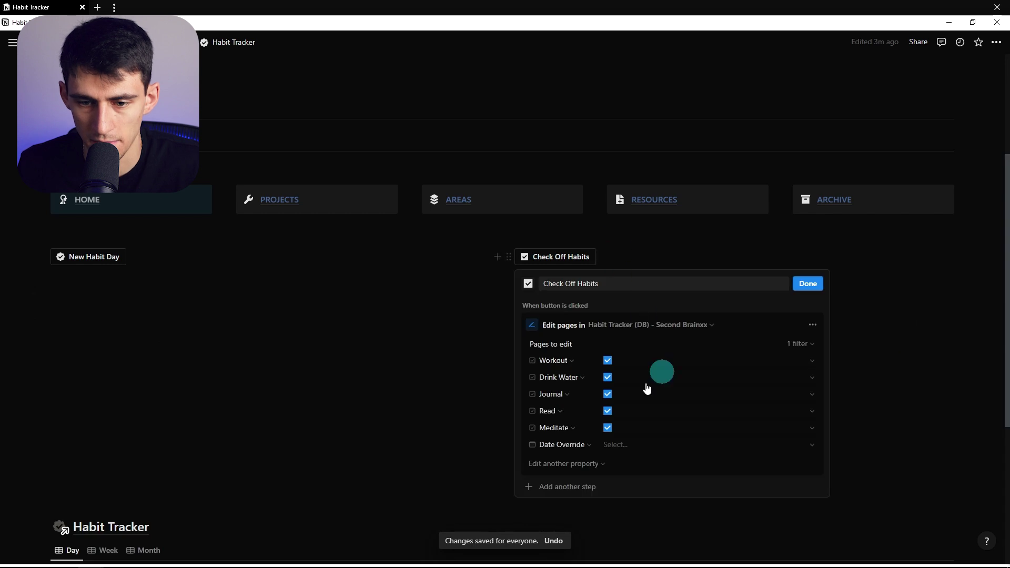
Check the page filter of the Check Off Habits button and narrow the Journal column in the Month view
left_click(797, 346)
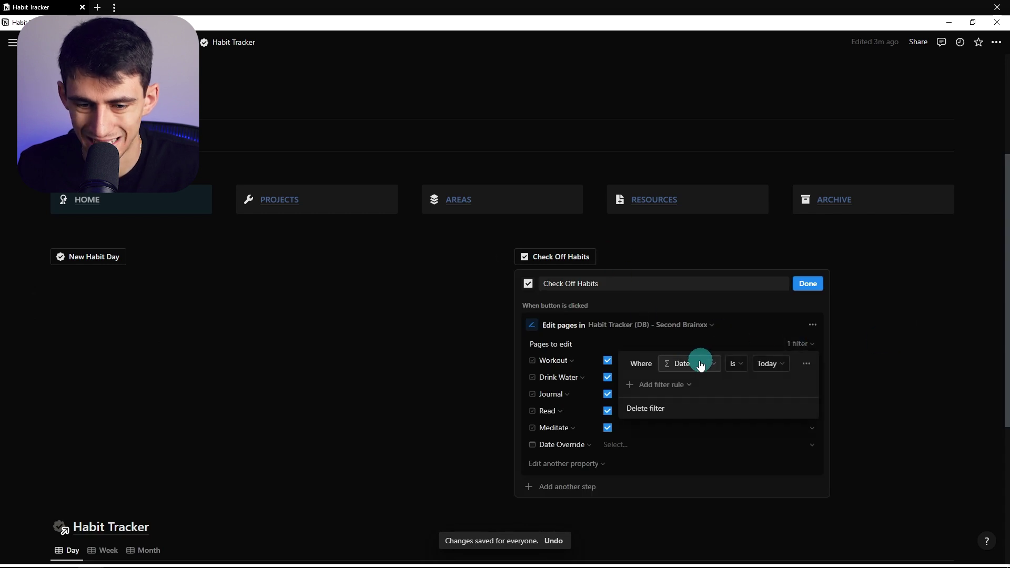
left_click(411, 313)
left_click(157, 295)
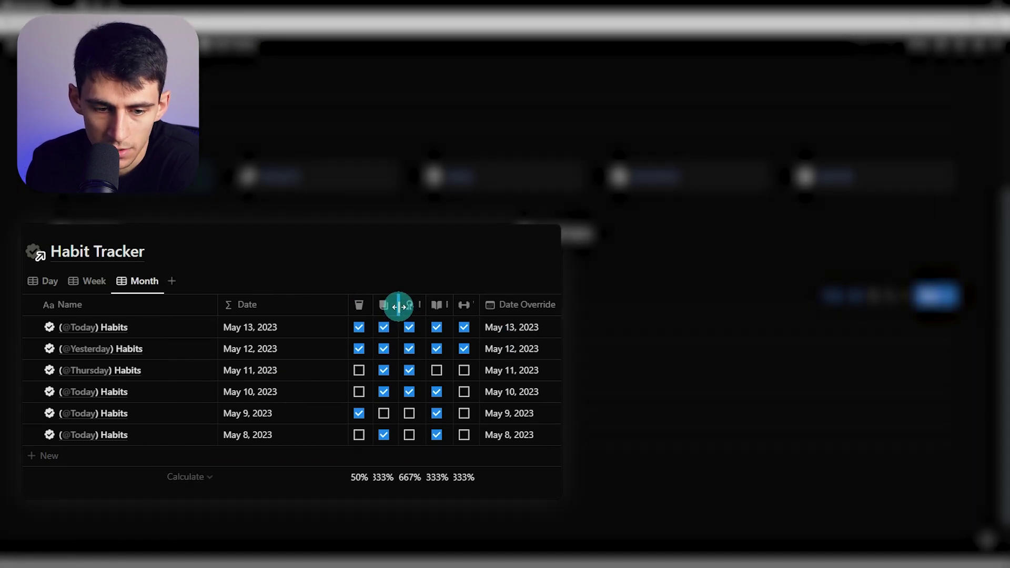
mouse_move(399, 306)
left_mouse_down()
mouse_move(414, 304)
mouse_move(390, 305)
mouse_move(394, 317)
left_mouse_up()
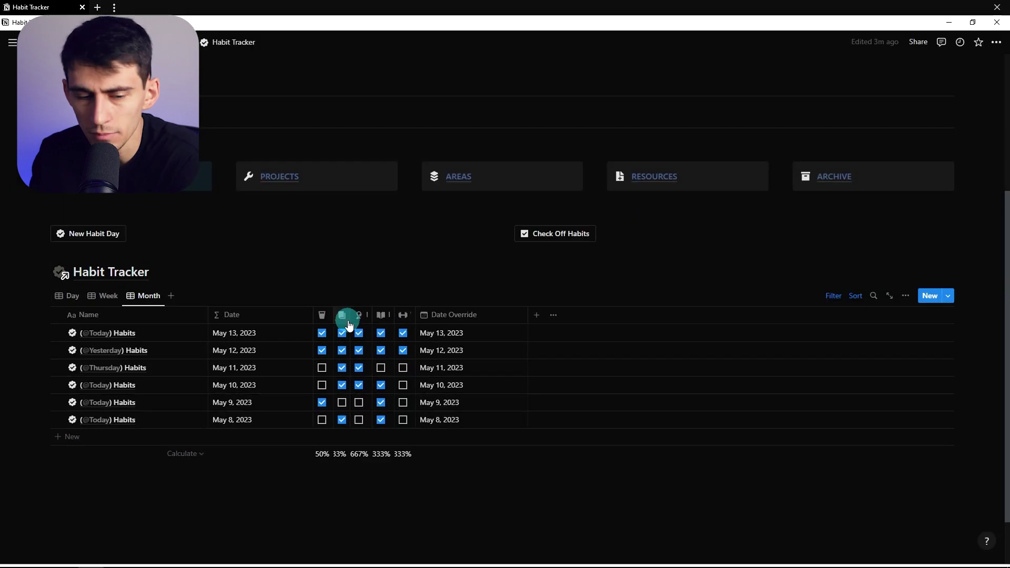